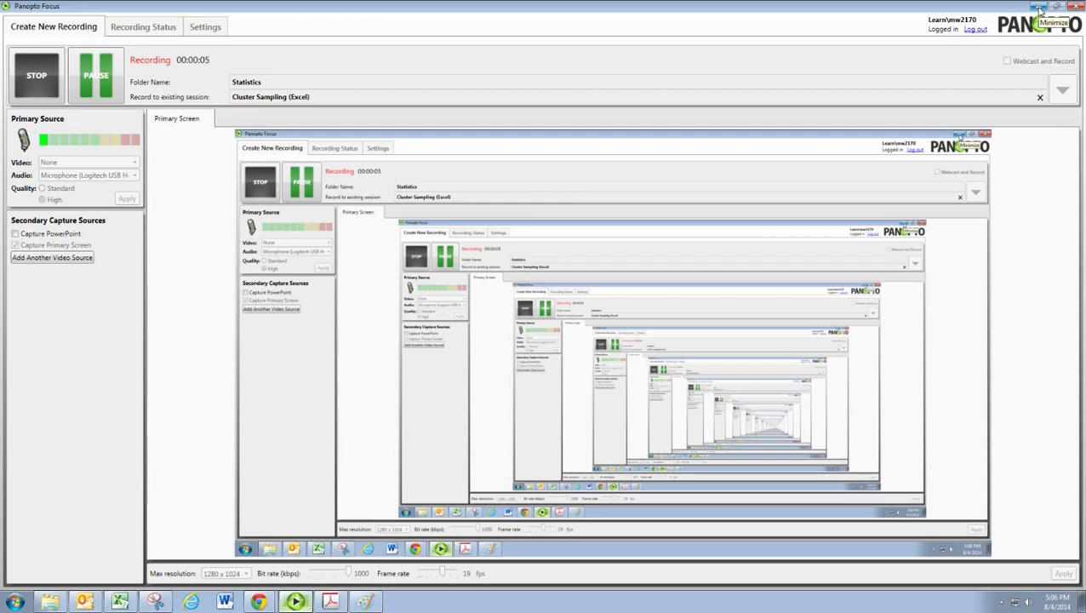
- Minimize the Panopto recorder to bring the student roster workbook in Excel to the front
click(1039, 11)
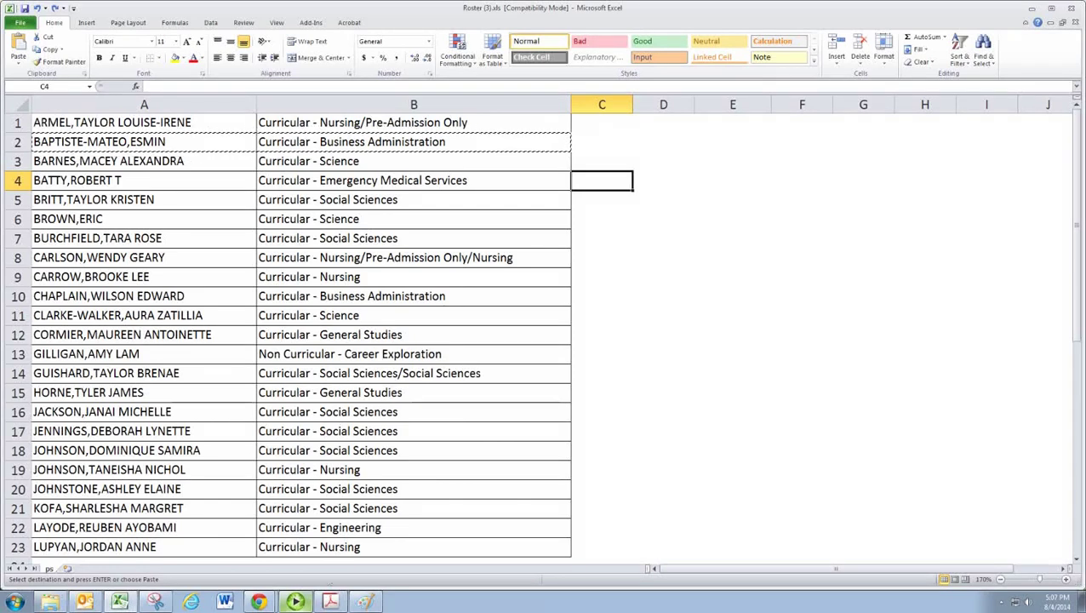
key(alt+Tab)
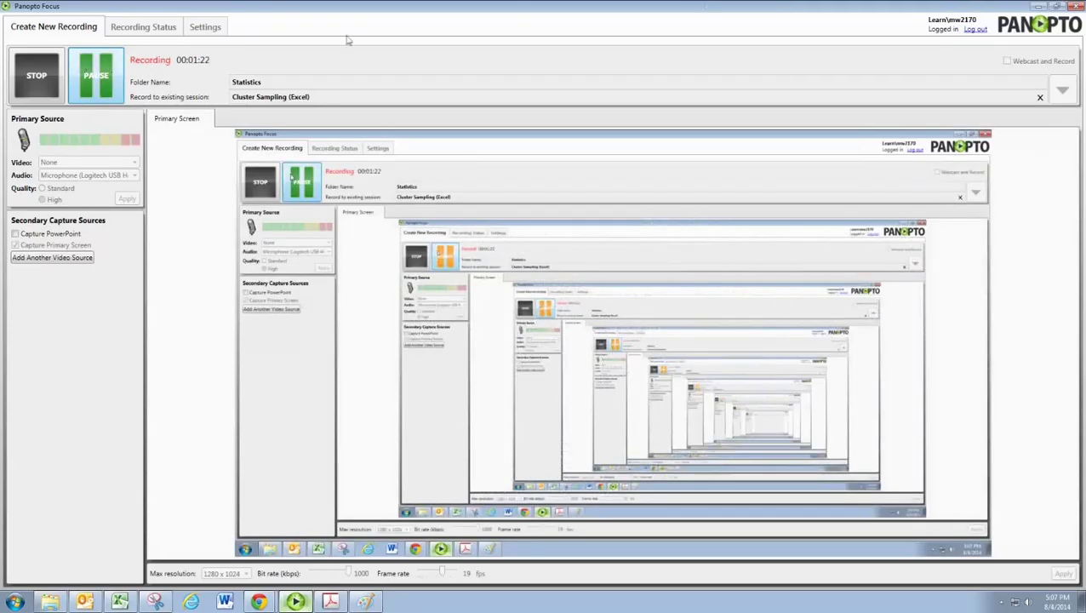
click(1043, 6)
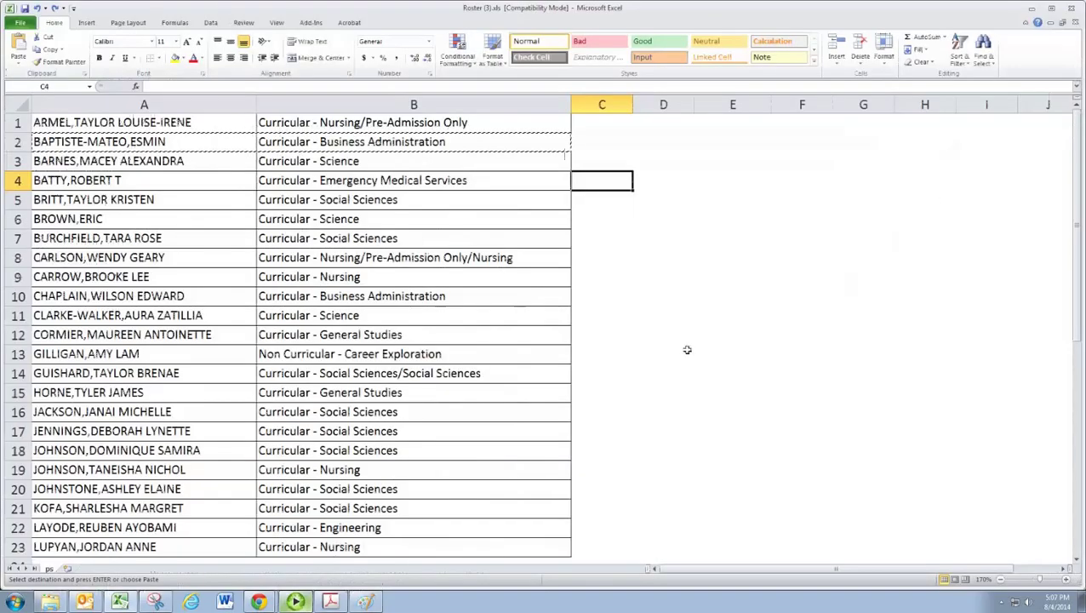
- Sort the roster range A1:B23 by the values in Column B, from A to Z
click(208, 108)
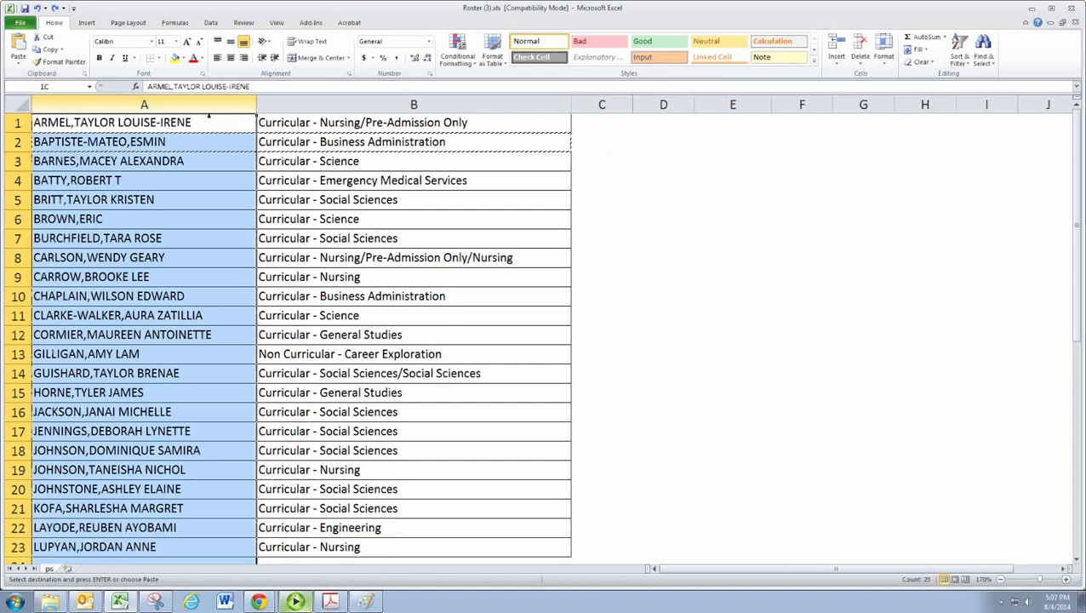
click(238, 129)
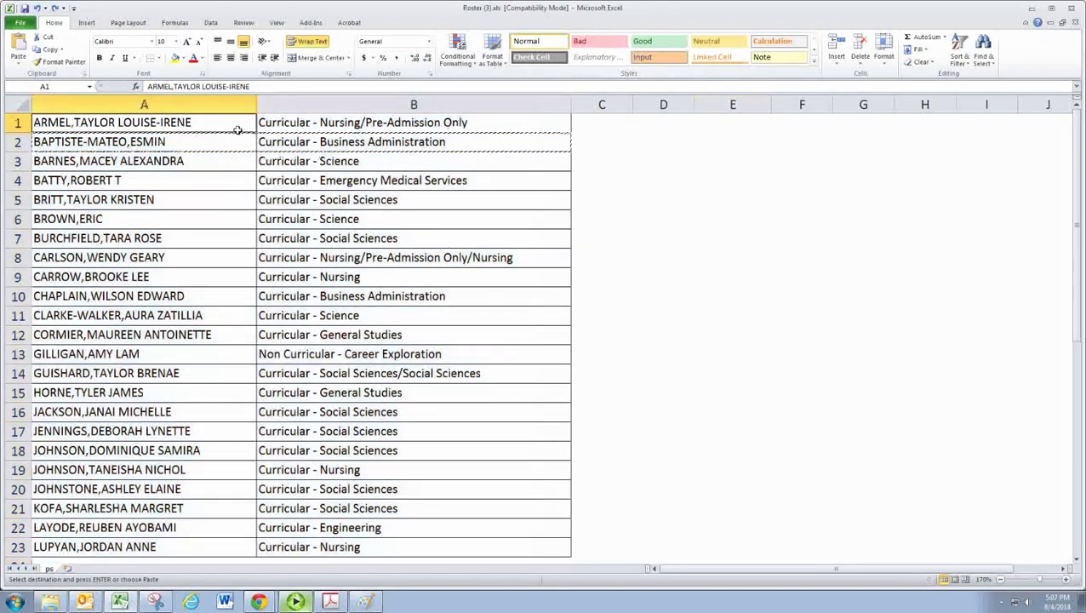
drag(238, 130, 364, 550)
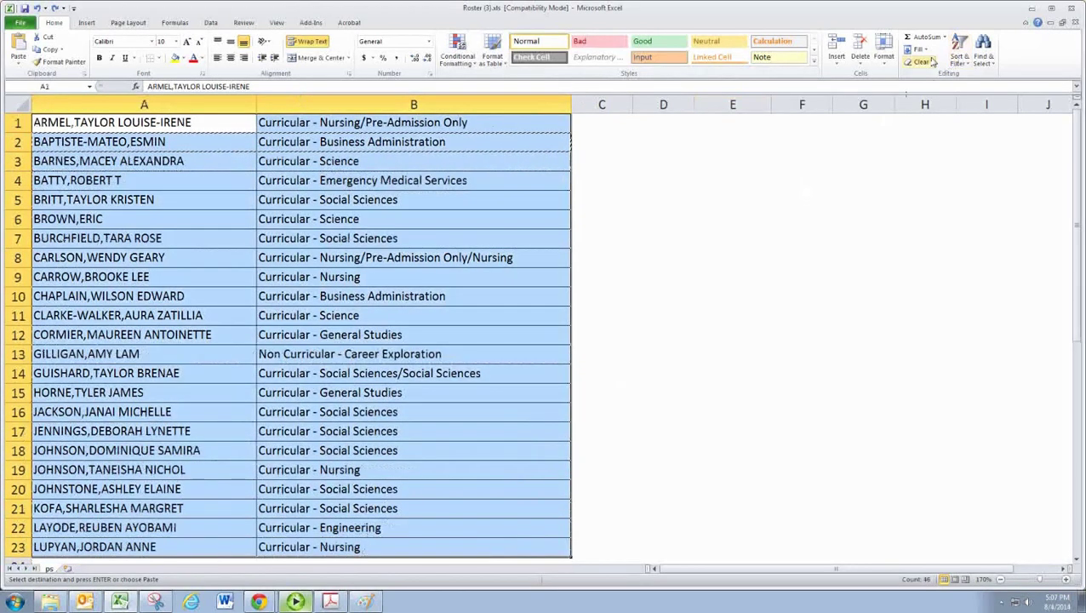
click(959, 54)
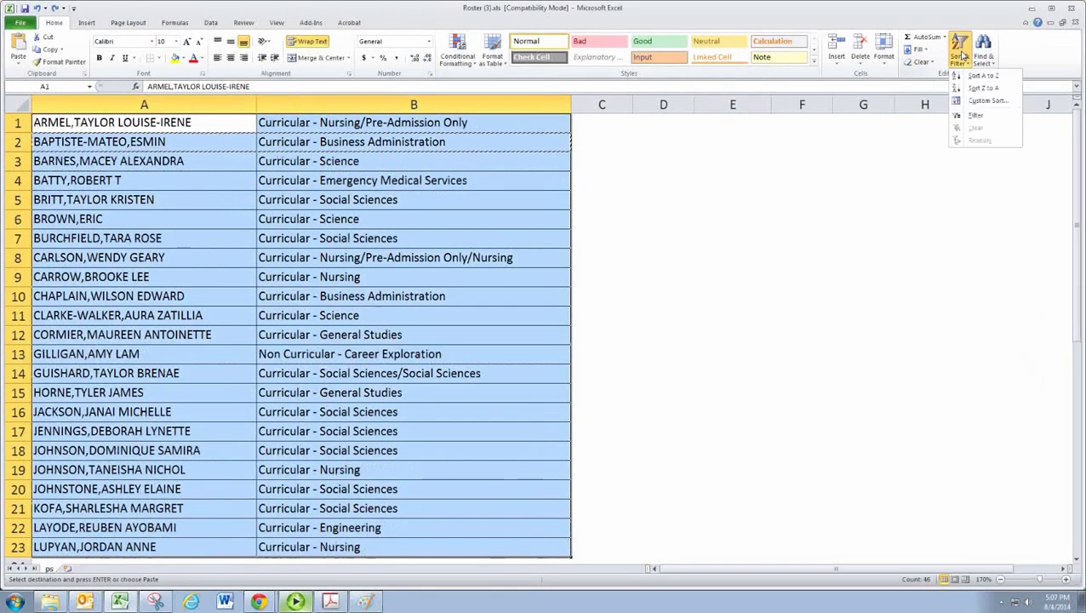
click(986, 101)
click(313, 200)
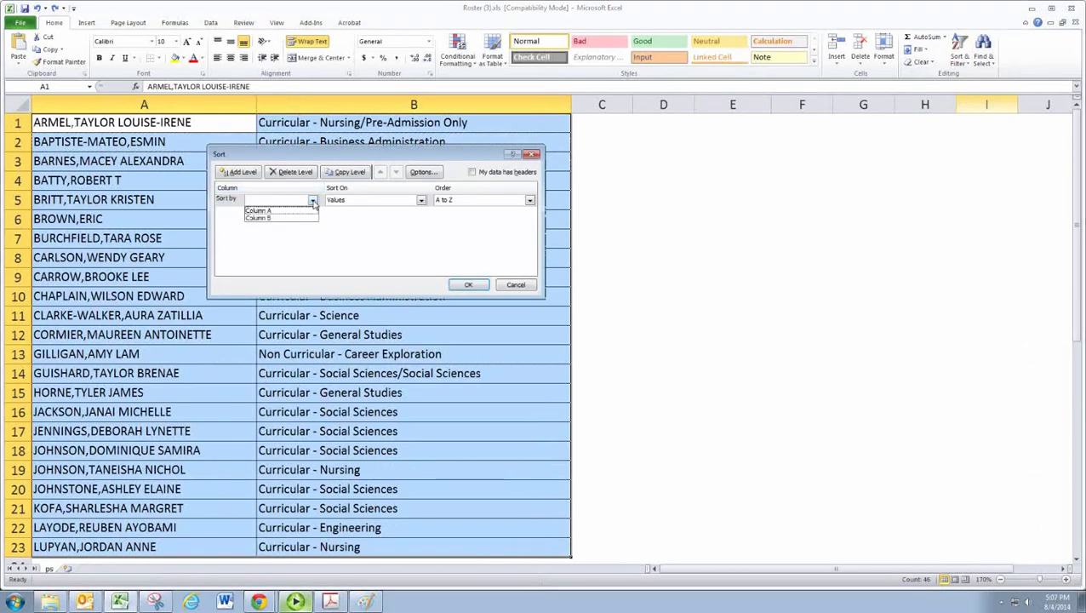
click(295, 217)
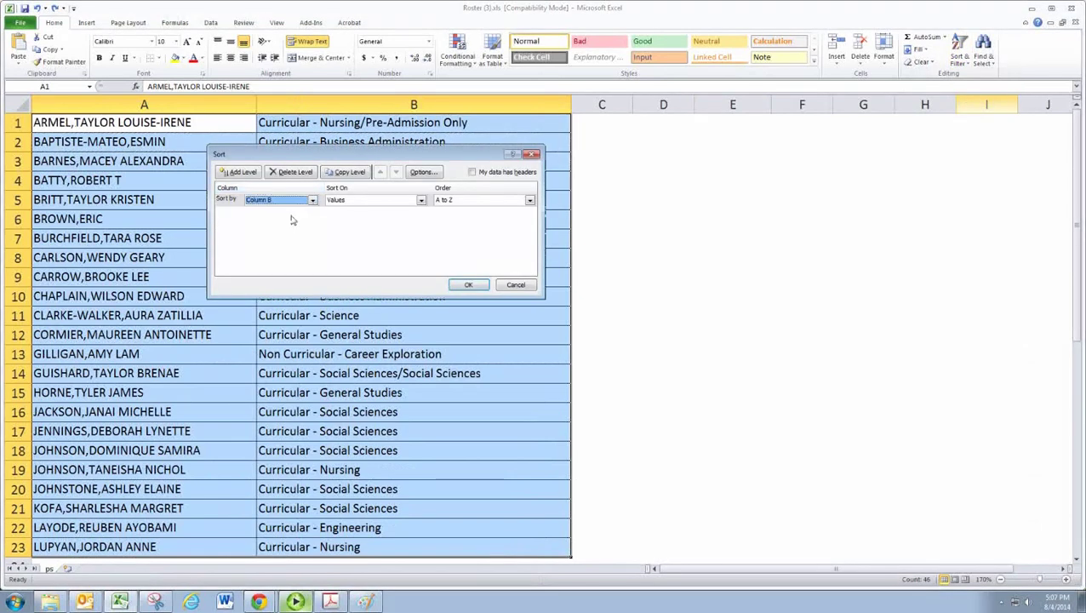
click(467, 286)
key(Right)
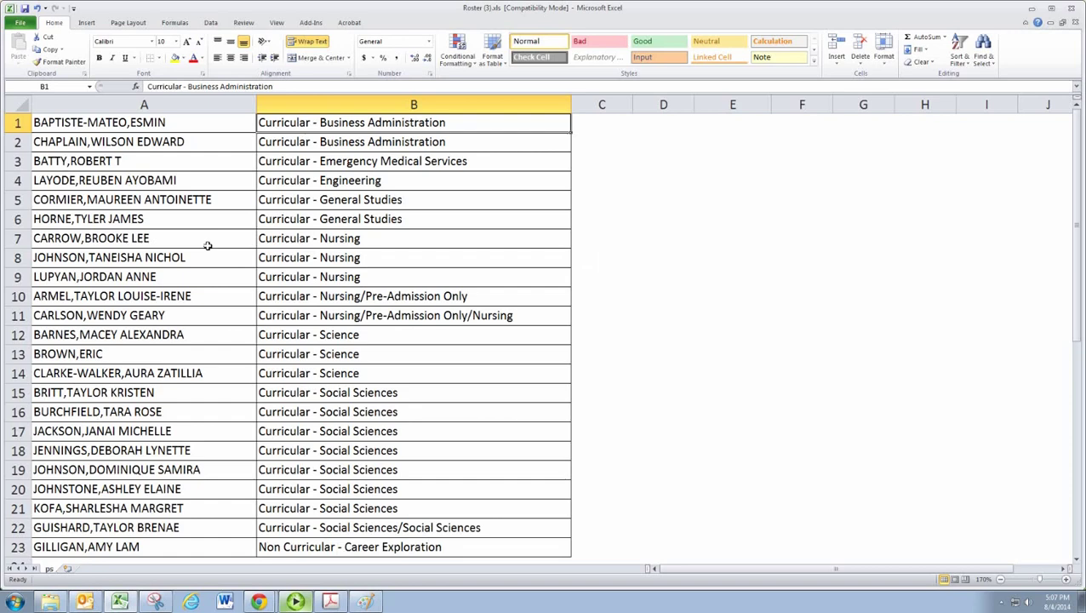
- Fill the nursing rows 7 to 11 and the Emergency Medical Services row 3 with yellow across columns A and B
drag(206, 246, 324, 364)
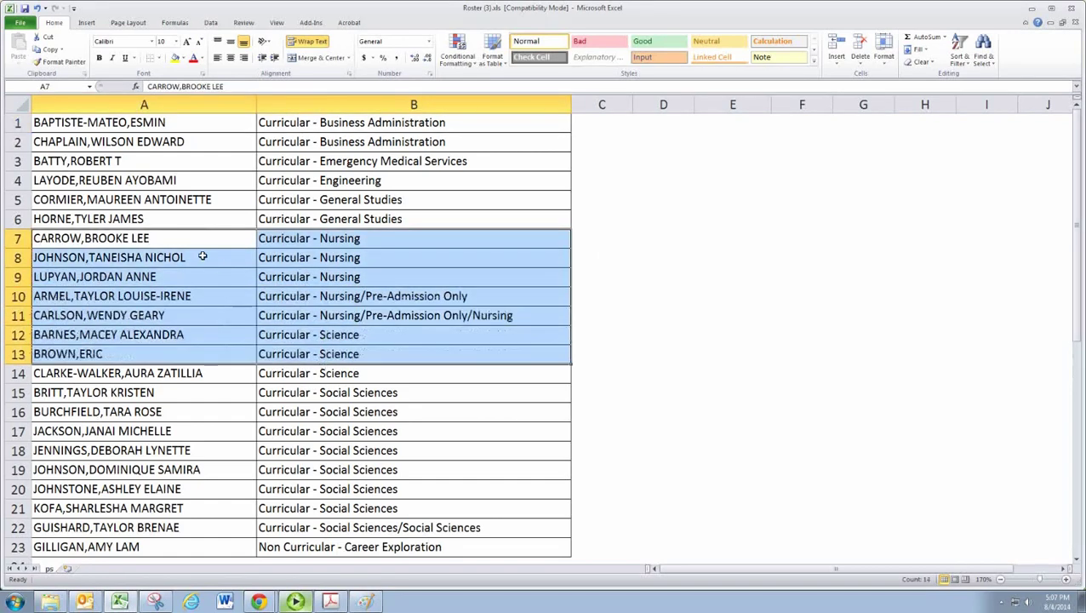
drag(203, 245, 285, 315)
click(175, 57)
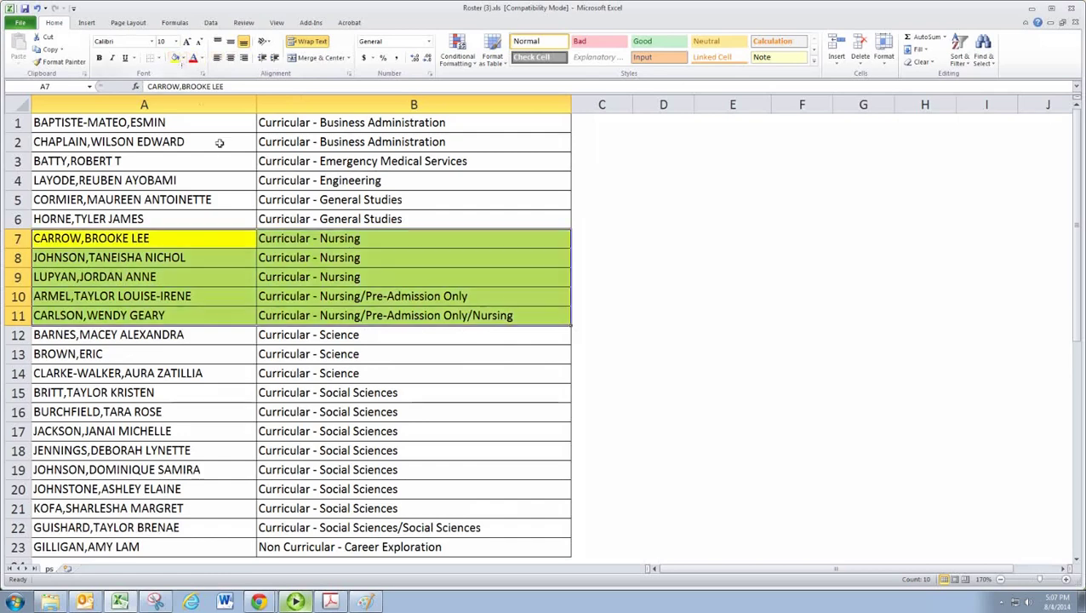
drag(206, 170, 285, 170)
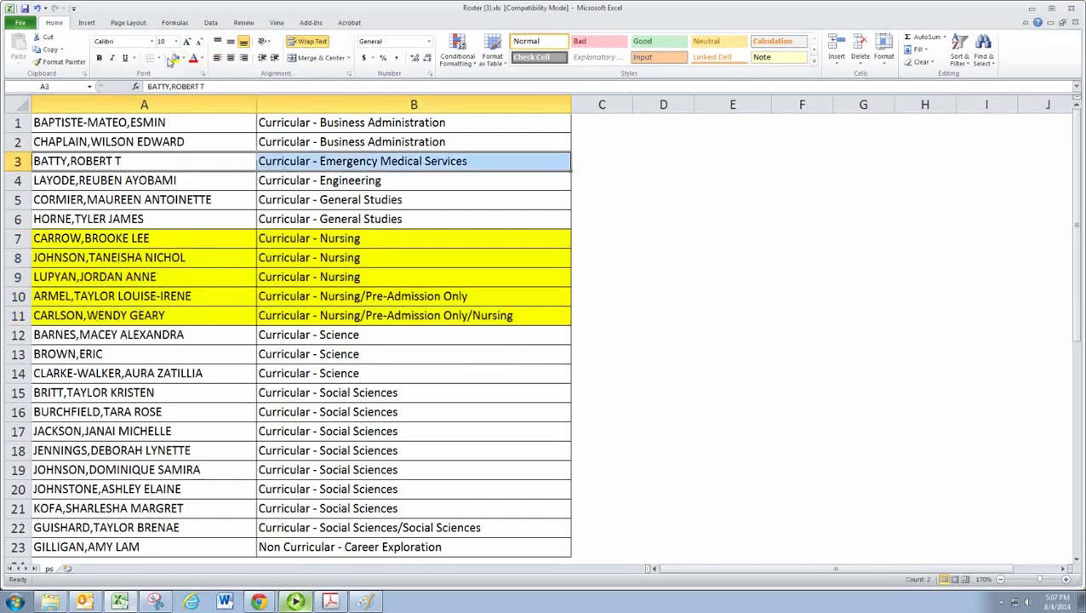
click(175, 58)
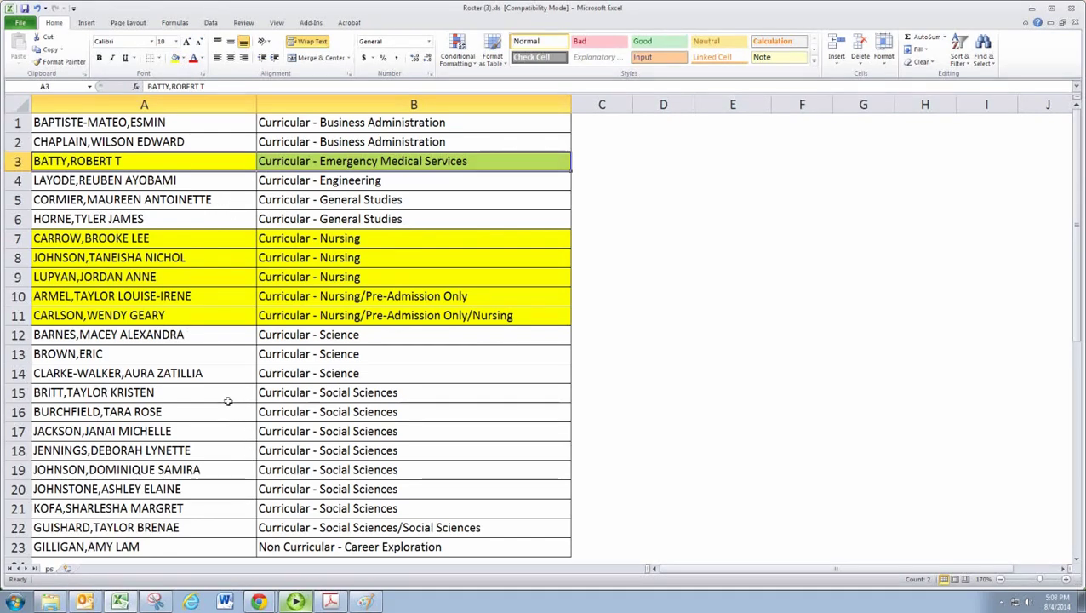
- Fill the Social Sciences rows 15 to 22 with light green across columns A and B
drag(217, 396, 323, 528)
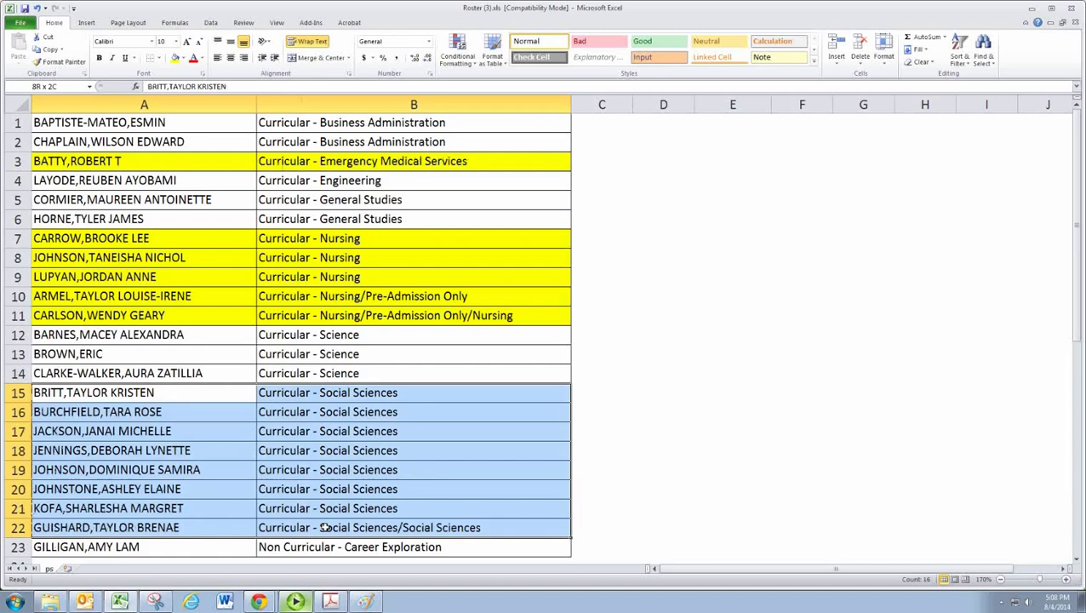
click(183, 57)
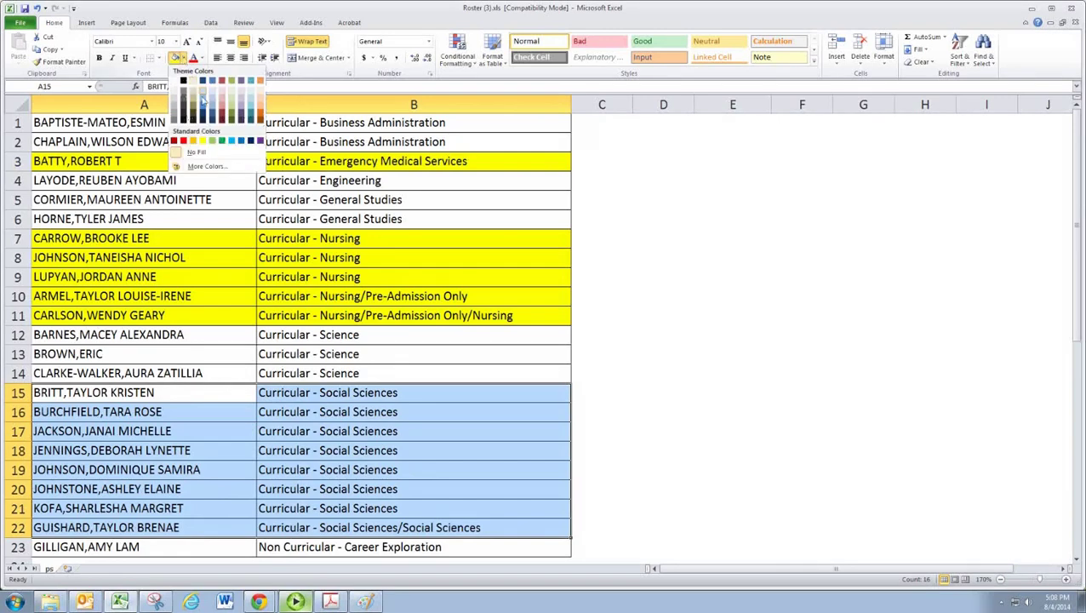
click(212, 141)
click(358, 470)
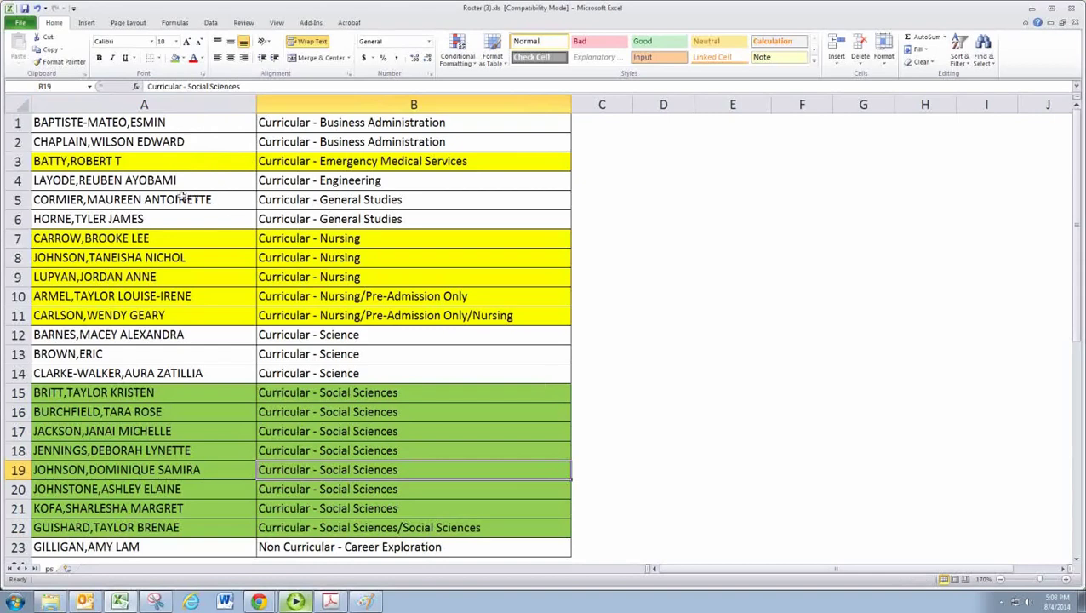
- Fill the Engineering row 4 with orange and the Business Administration rows 1 and 2 with red
drag(166, 183, 319, 184)
click(182, 58)
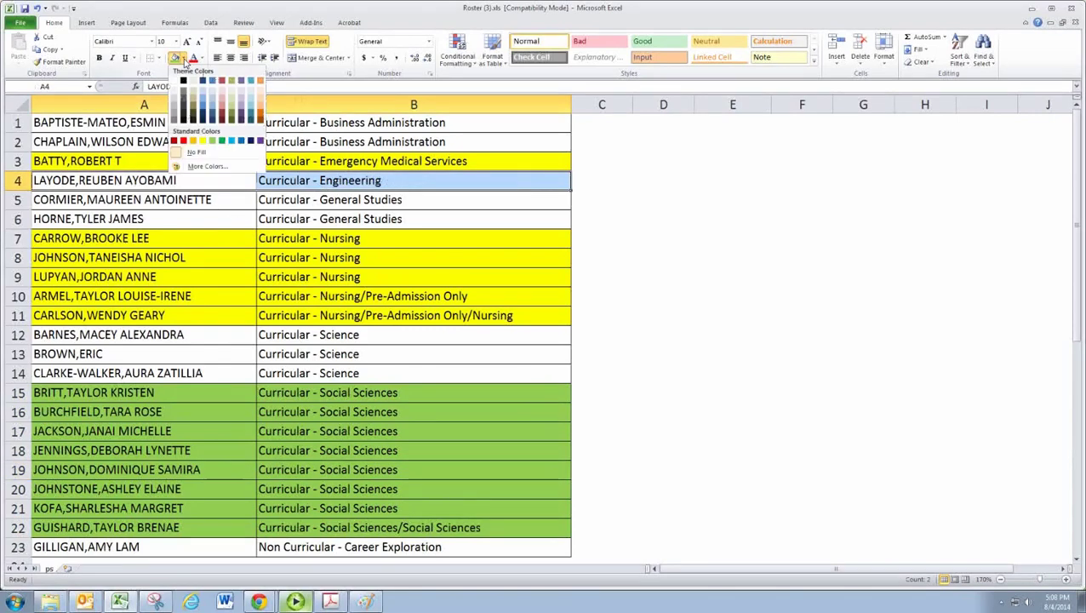
click(193, 140)
drag(182, 126, 272, 145)
click(184, 60)
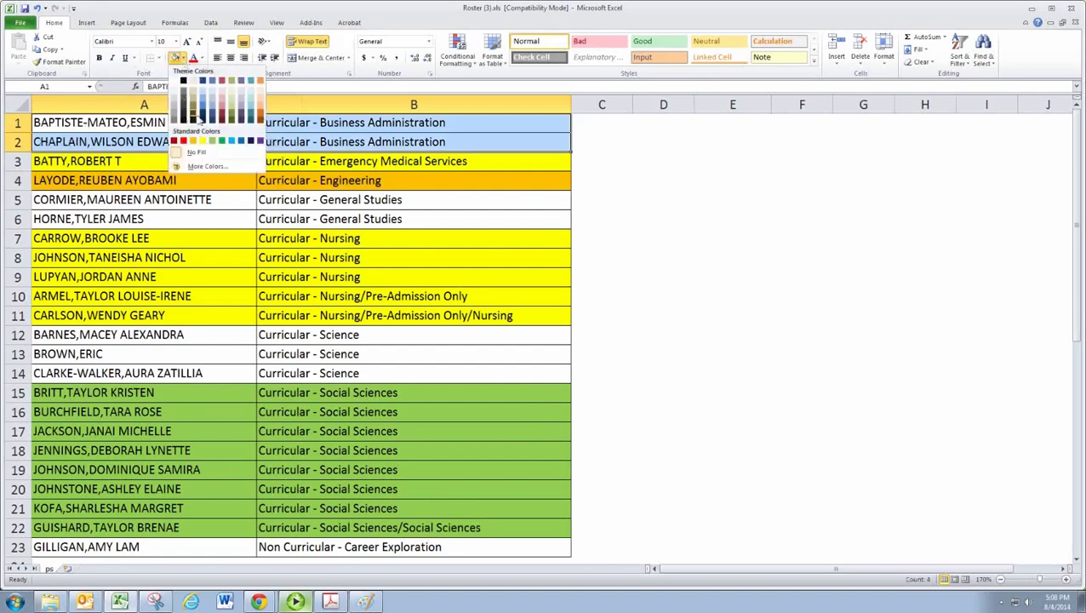
click(182, 139)
- Fill the General Studies rows 5 and 6 and the Career Exploration row 23 with light blue
click(201, 198)
drag(201, 199, 275, 221)
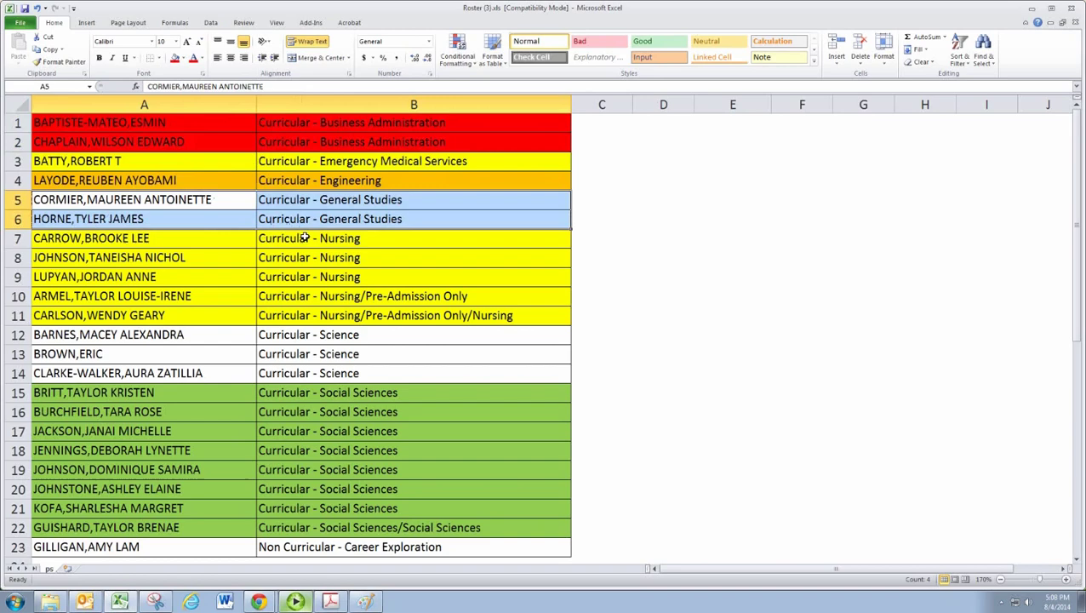
click(183, 59)
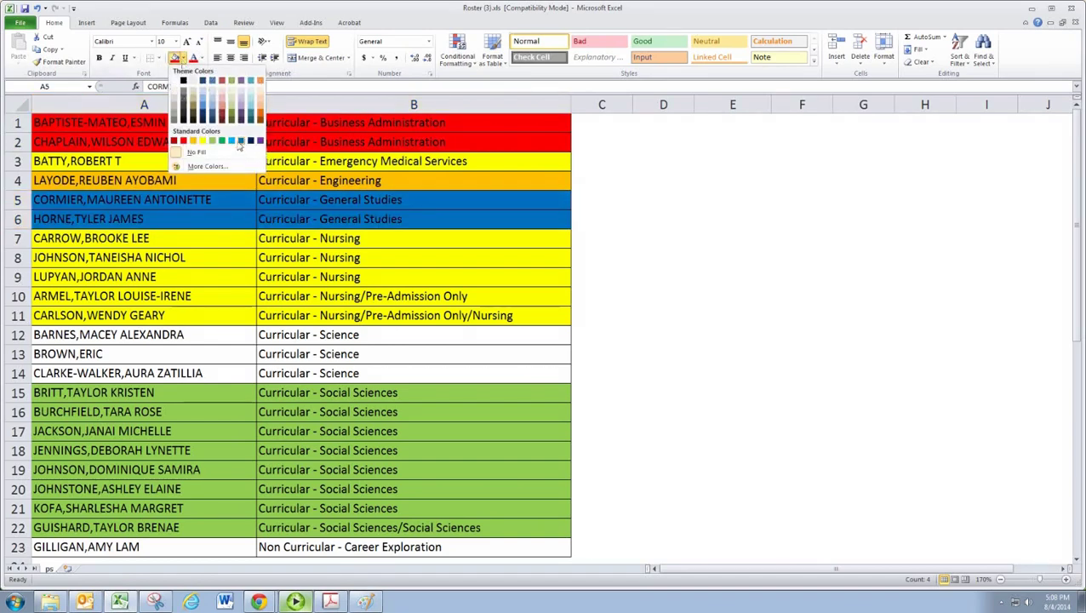
click(235, 141)
drag(230, 547, 278, 546)
click(174, 59)
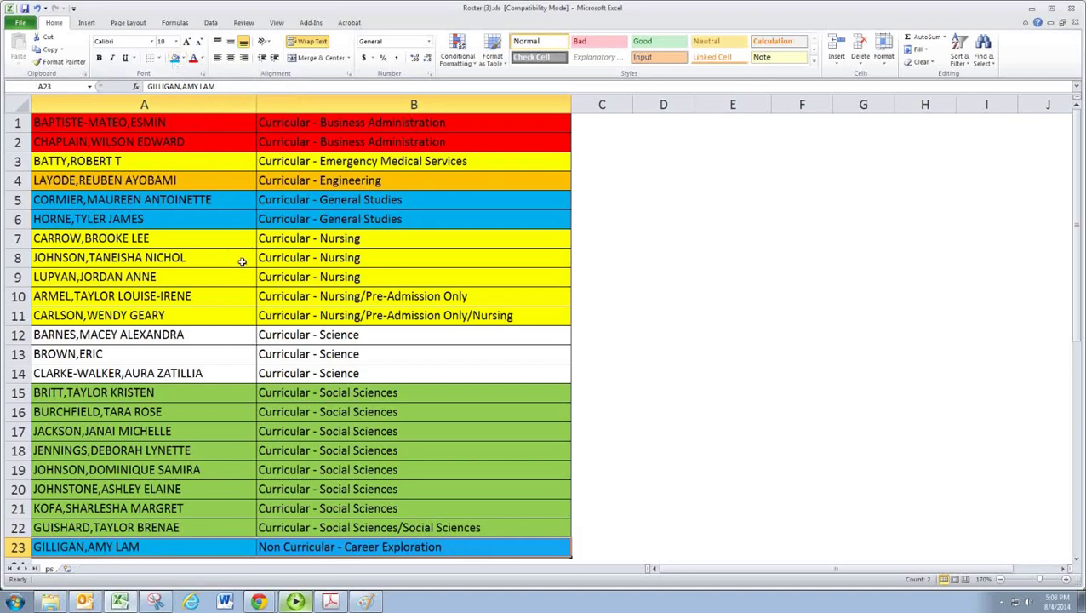
- Fill the Science rows 12 to 14 with purple across columns A and B
drag(207, 335, 271, 378)
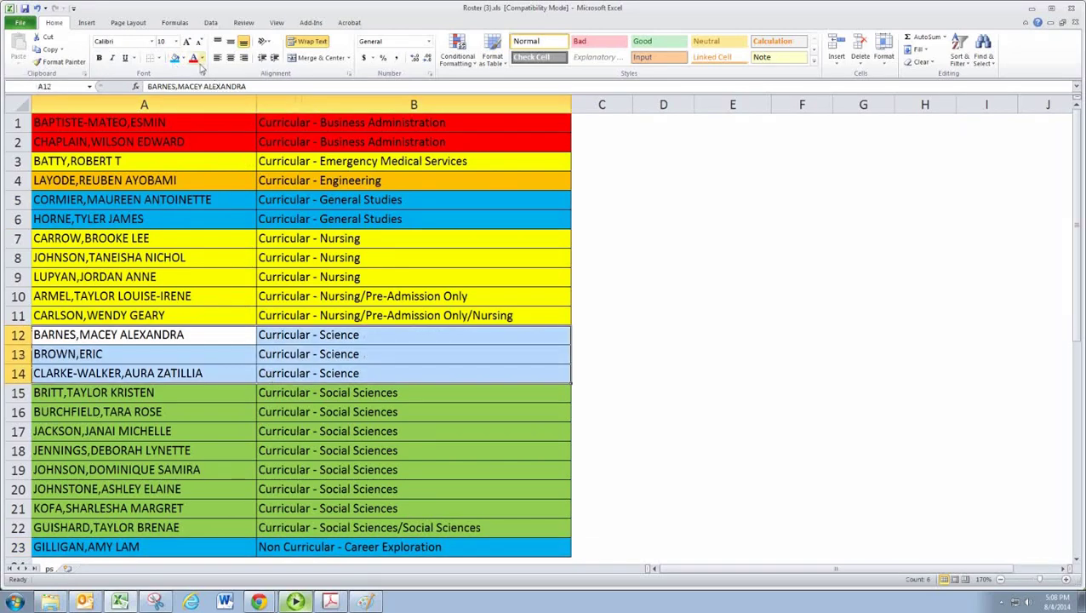
click(181, 59)
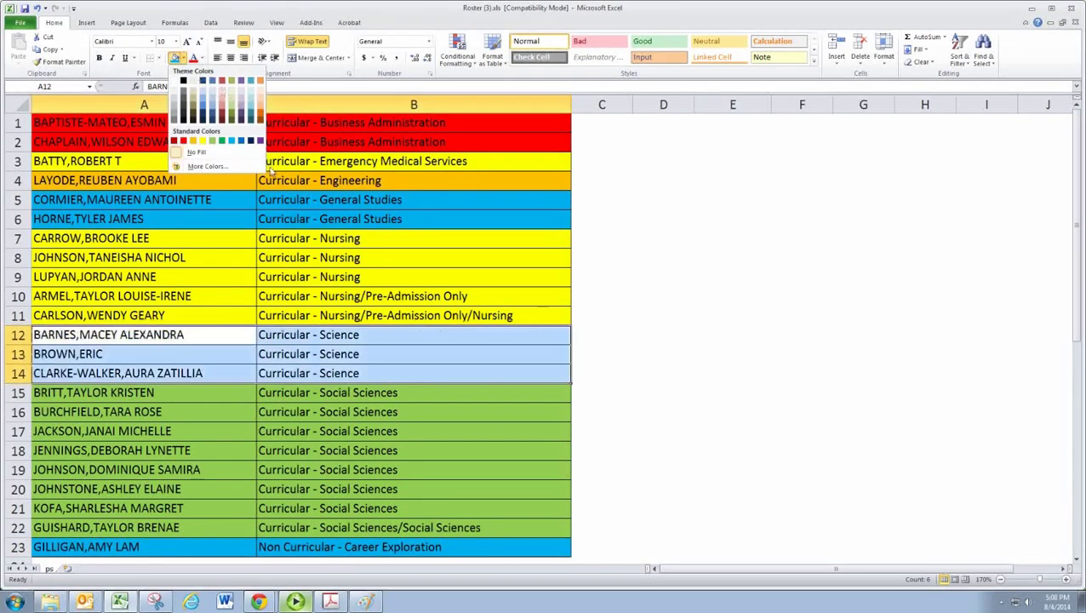
click(260, 142)
click(416, 278)
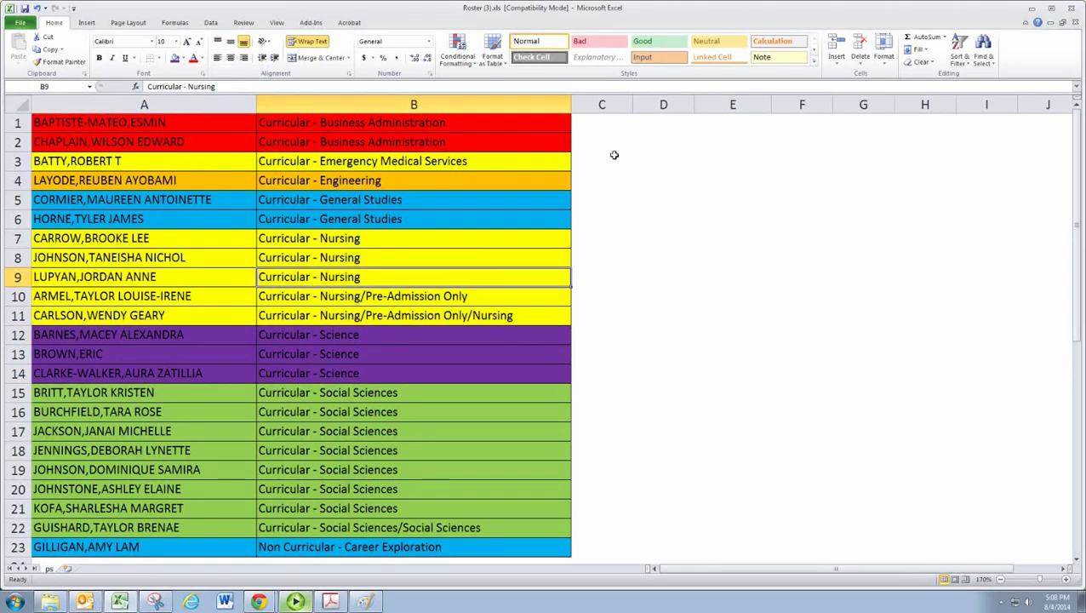
- Start a colour list in column D by filling cell D1 with purple and cell D2 with red
click(652, 129)
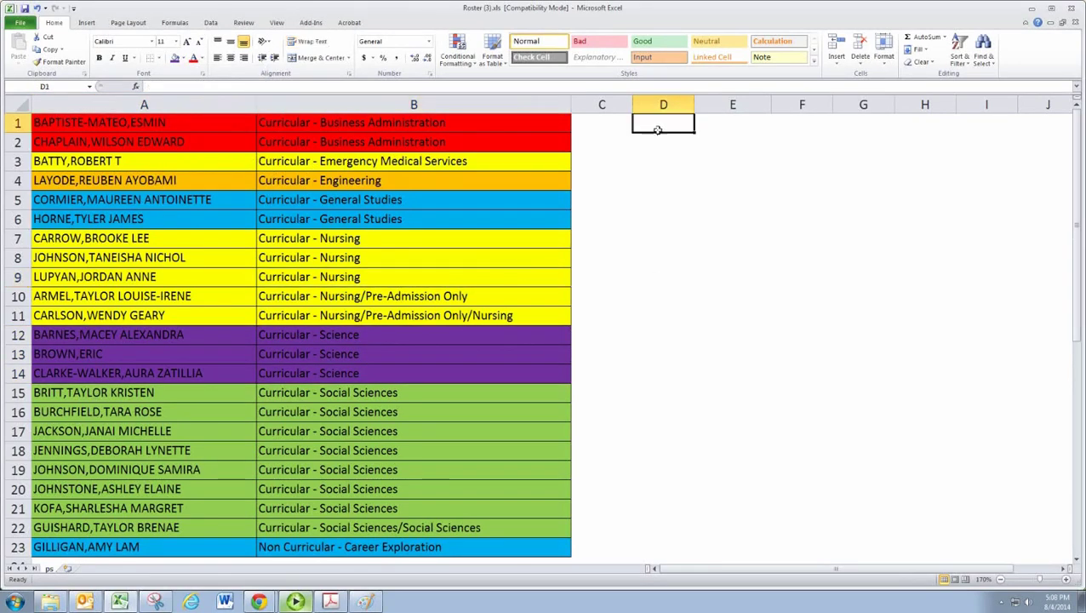
click(174, 60)
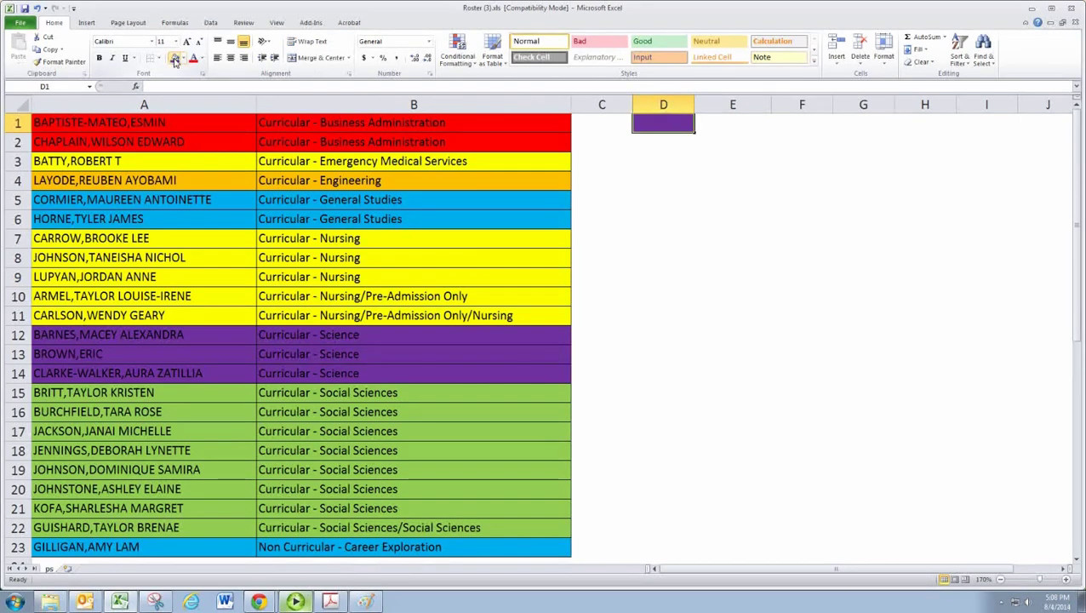
key(Return)
click(182, 59)
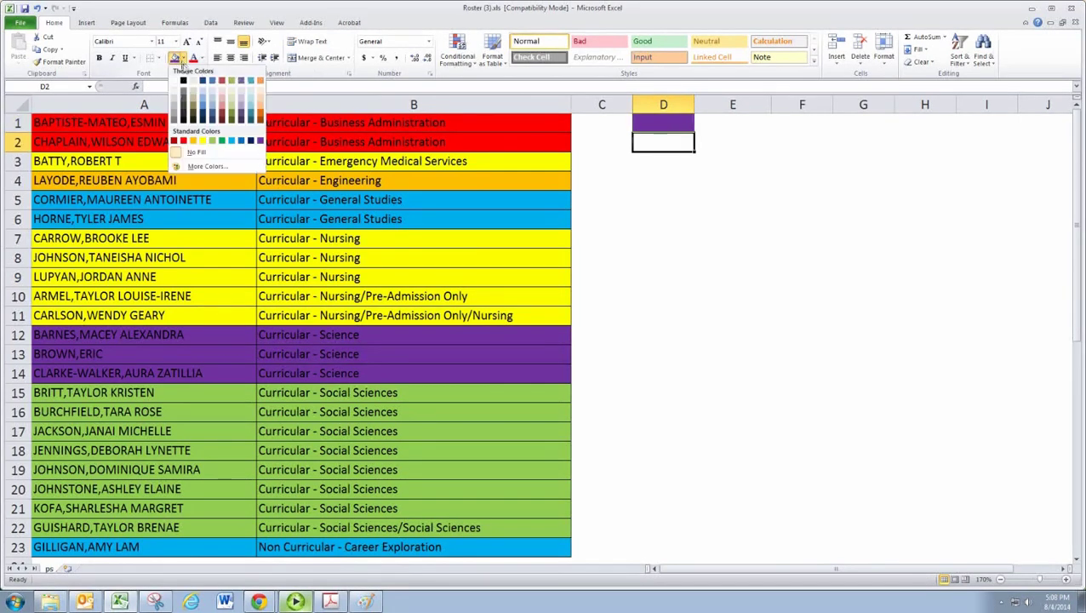
click(188, 145)
key(Return)
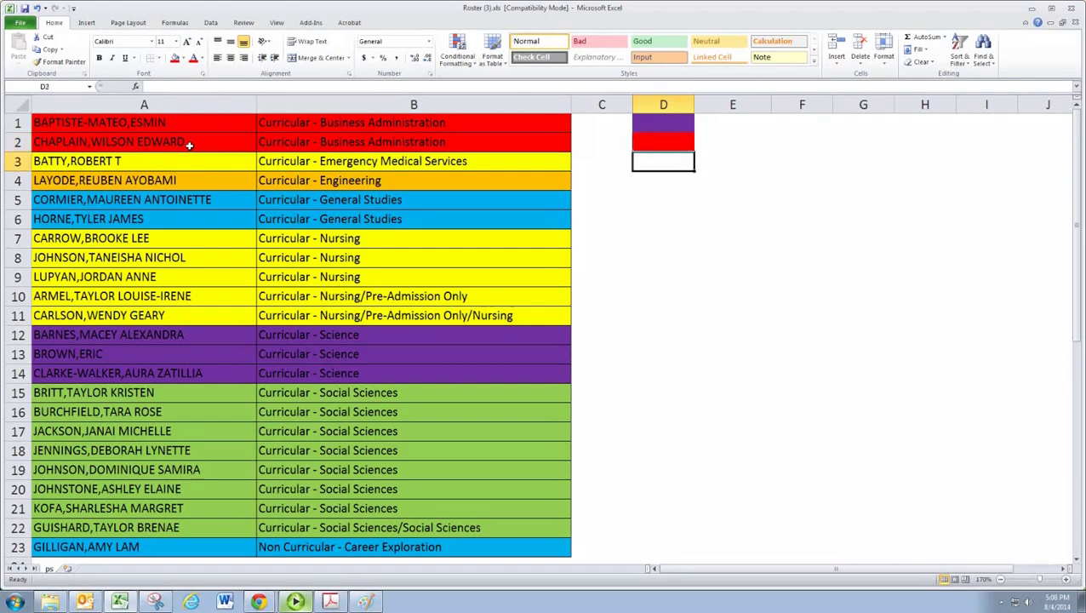
- Continue the colour list by filling cell D3 with orange, D4 with yellow and D5 with light green
click(183, 59)
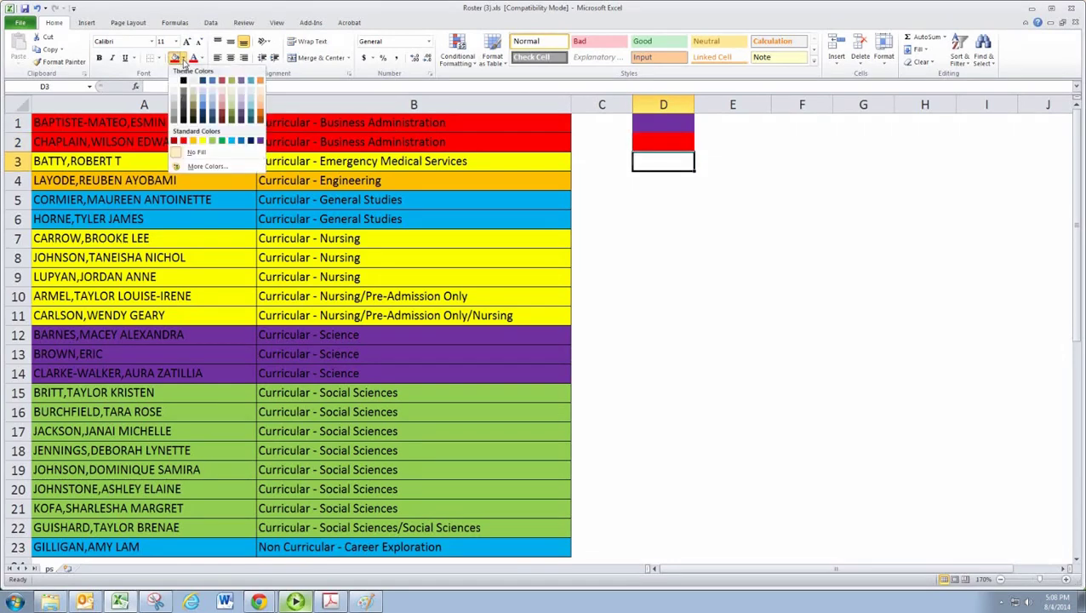
click(194, 142)
key(Return)
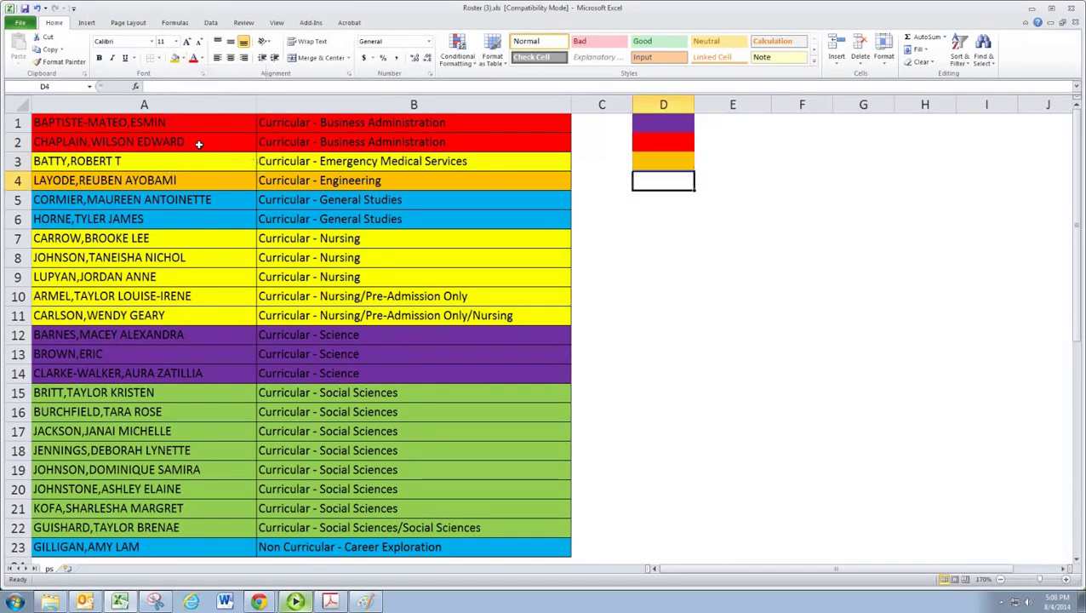
click(183, 58)
click(203, 142)
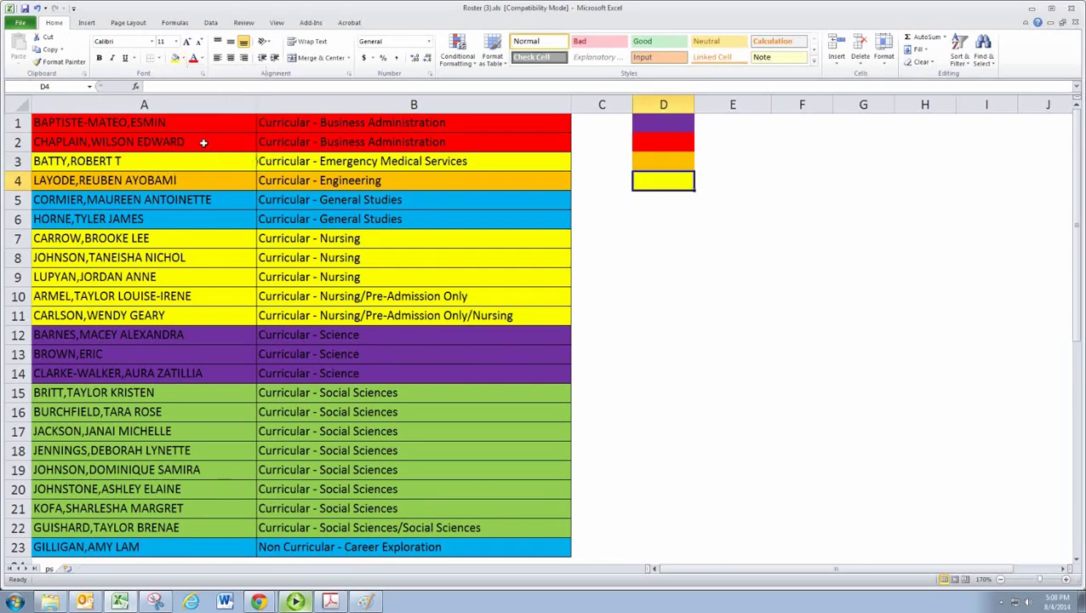
key(Return)
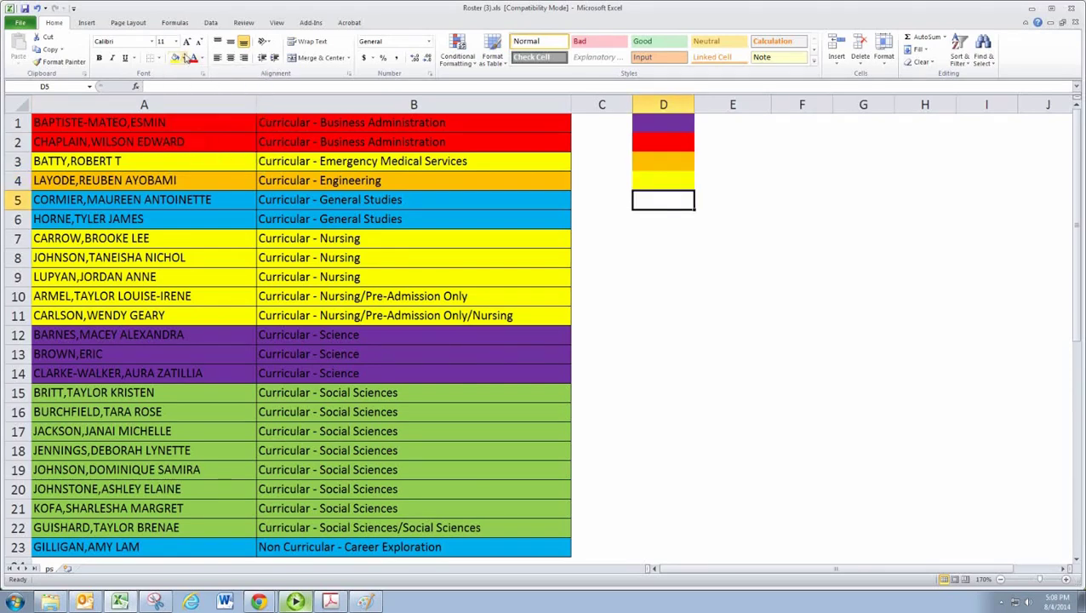
click(183, 59)
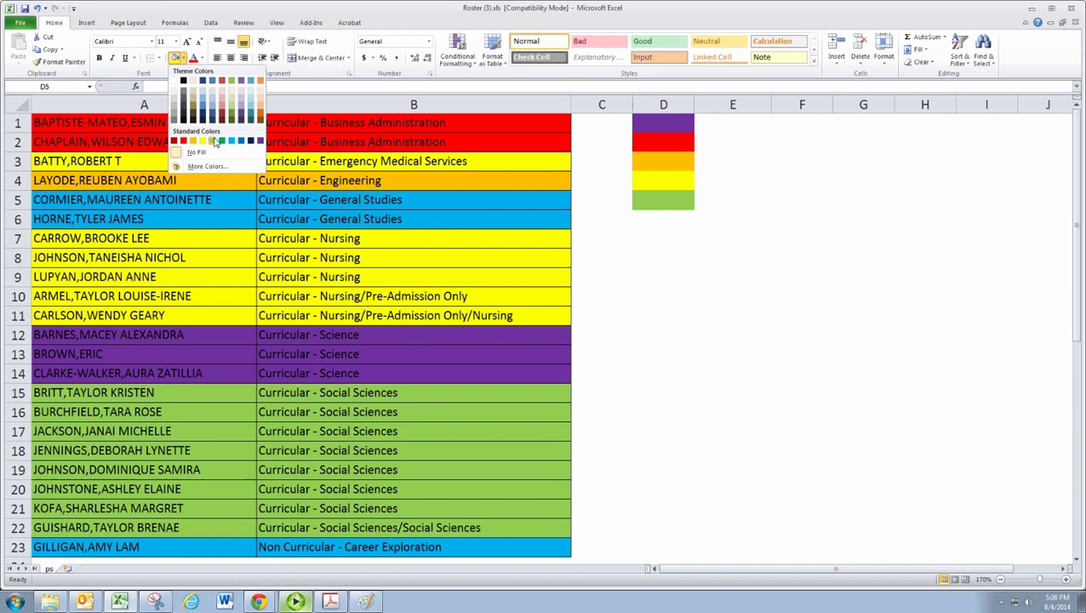
click(216, 141)
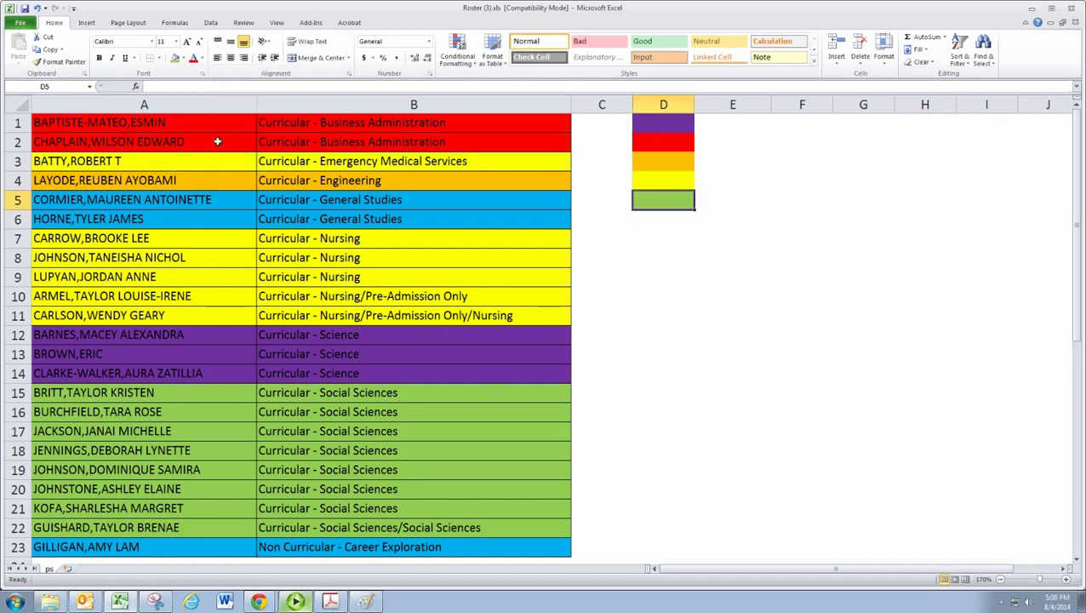
- Finish the colour list by filling cell D6 with light blue
key(Return)
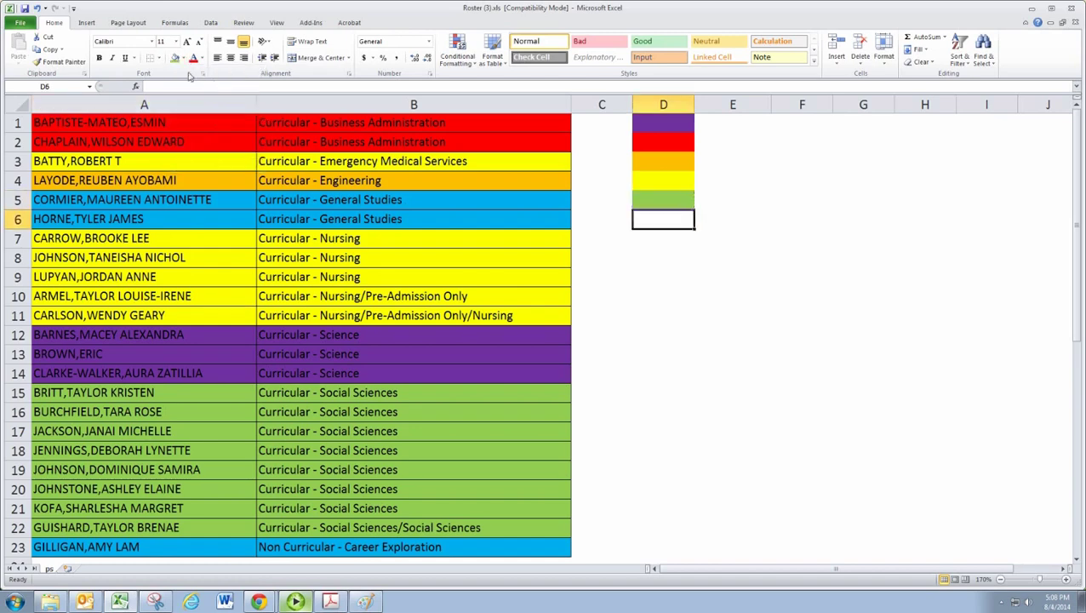
click(183, 58)
click(233, 143)
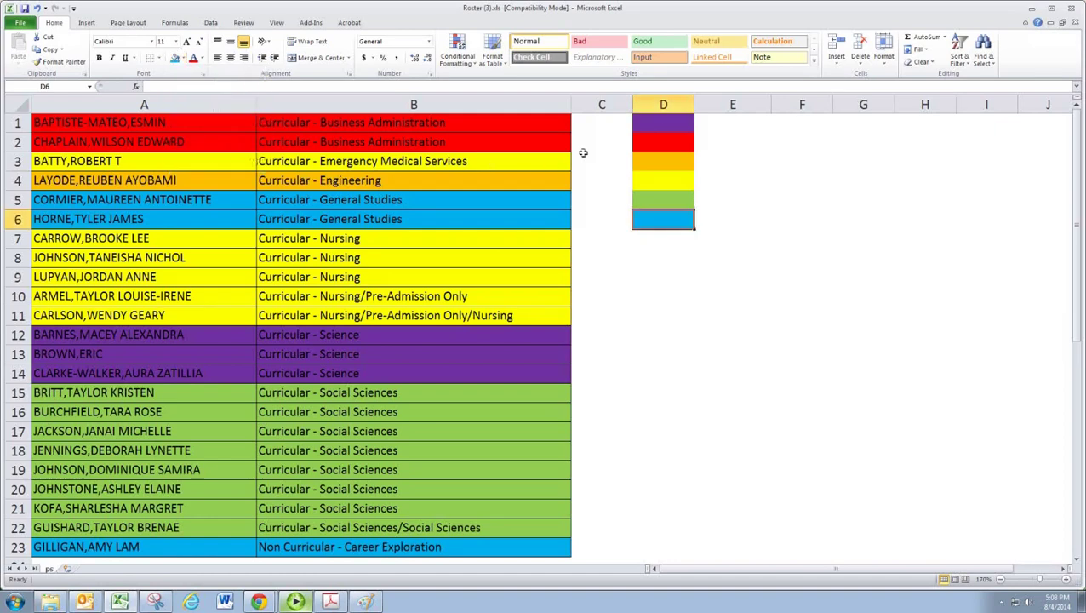
- Number the colour list in cells D1 to D6 from 1 to 6
click(648, 129)
text(1)
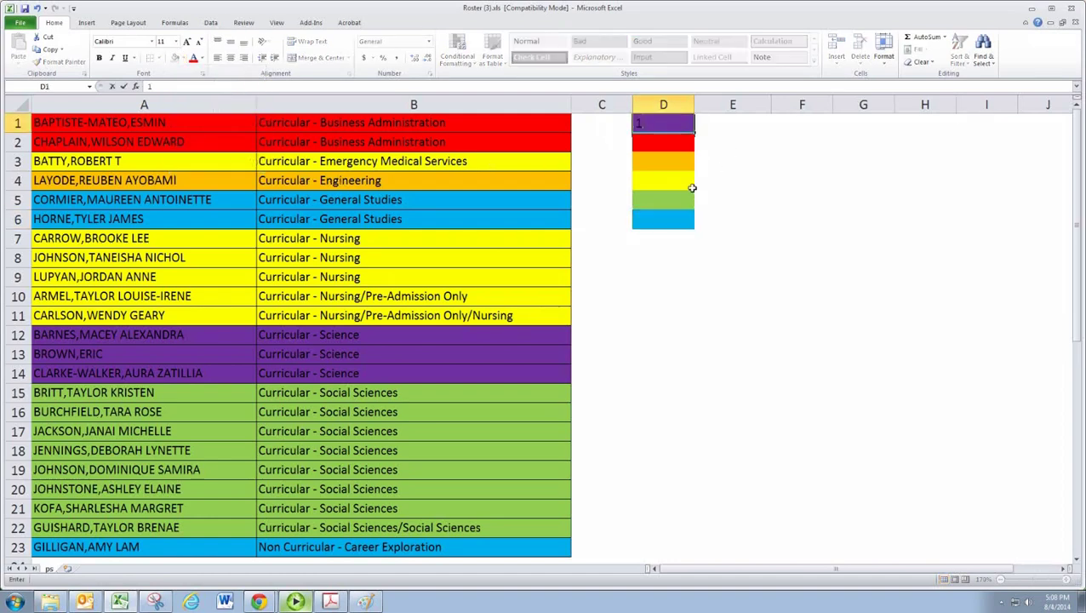
key(Return)
text(2)
key(Return)
text(3)
key(Return)
text(4 5)
key(Return)
text(6)
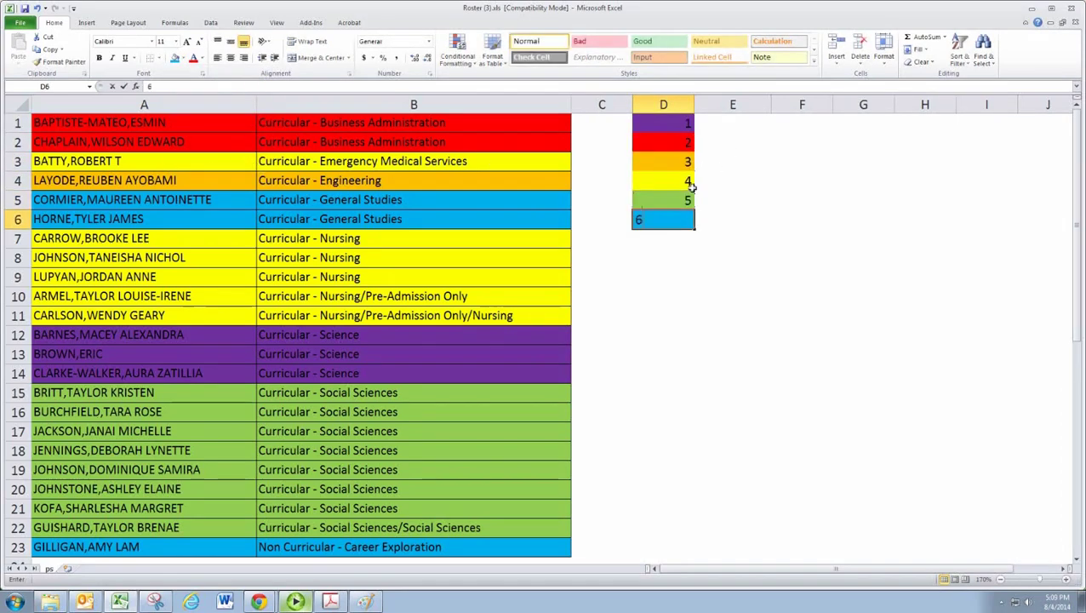
key(Return)
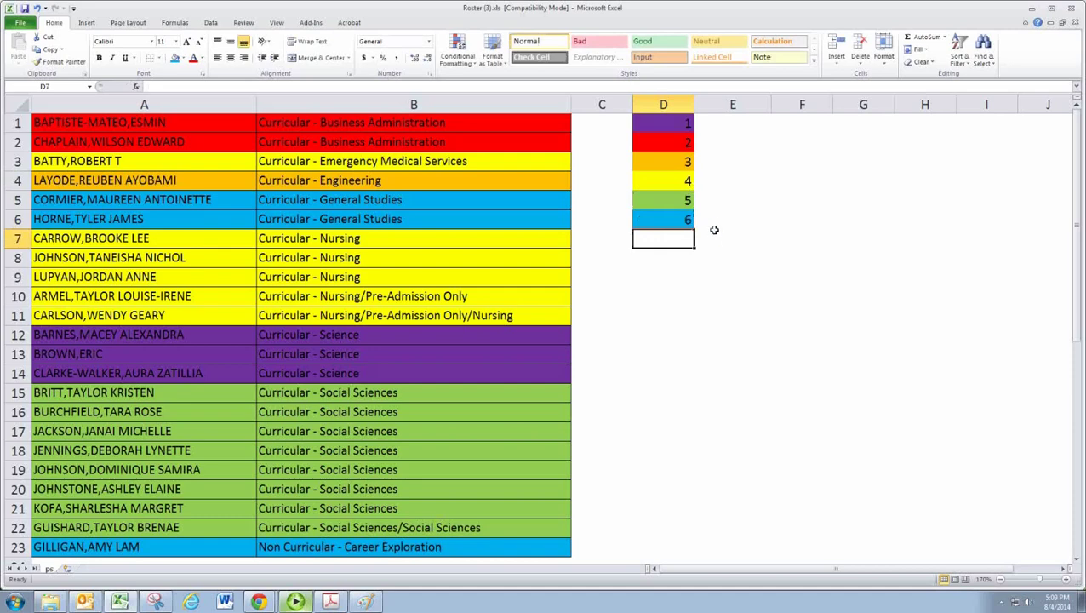
- Enter the label "Sample Size 4" in cell D8 below the numbered colour list
click(719, 225)
click(725, 274)
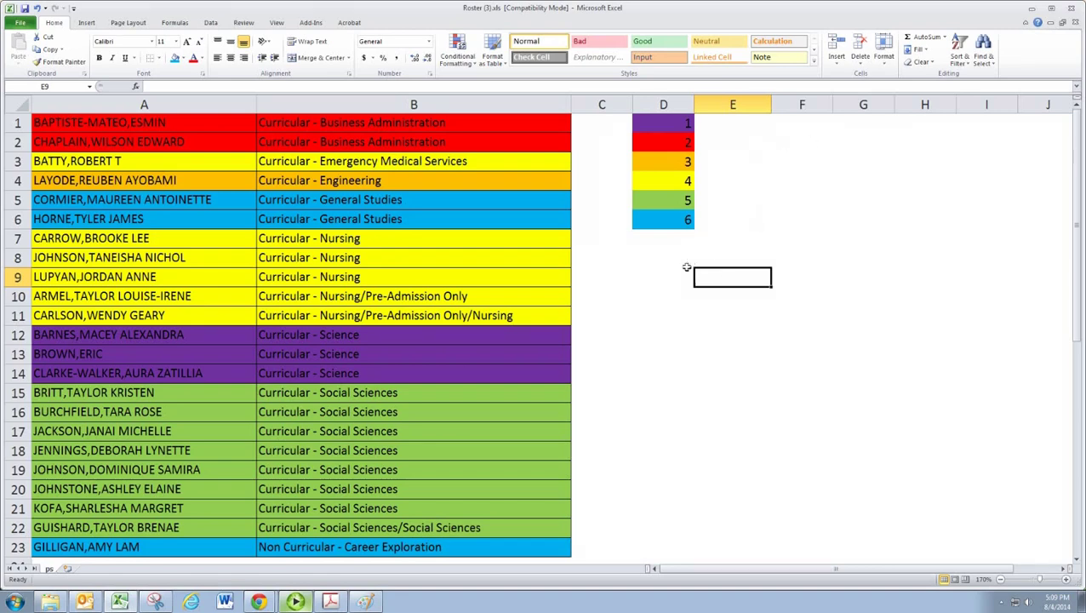
click(685, 260)
text(Sam)
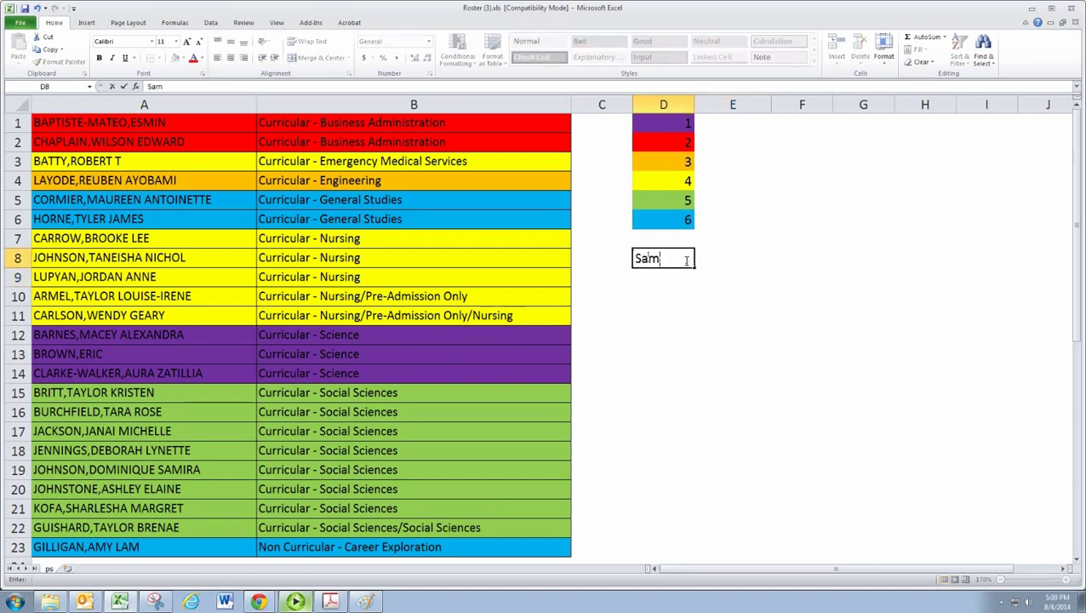
text(ple Size)
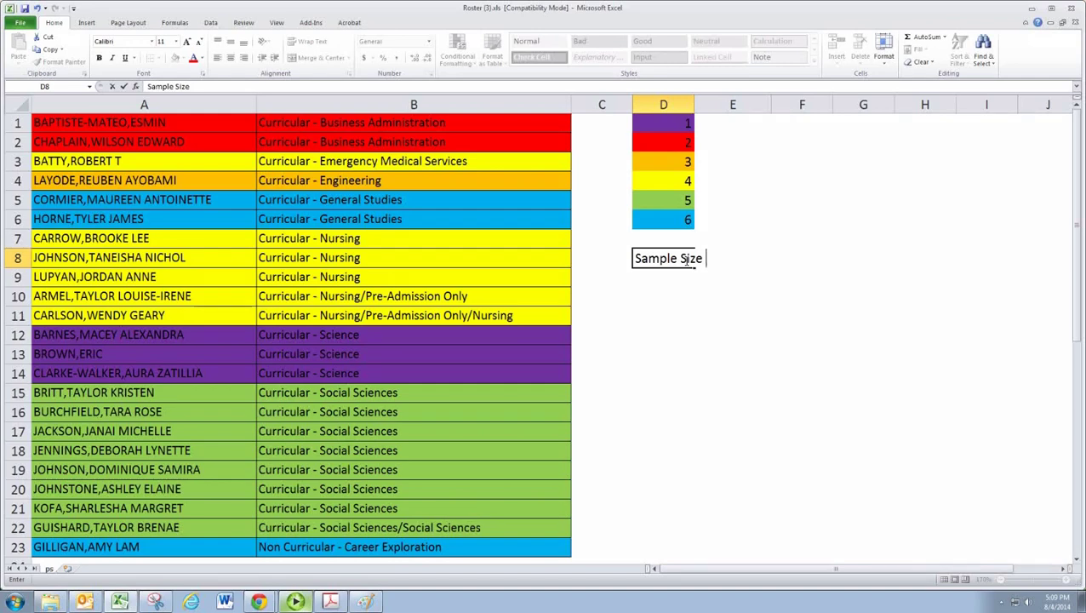
text(4)
key(Return)
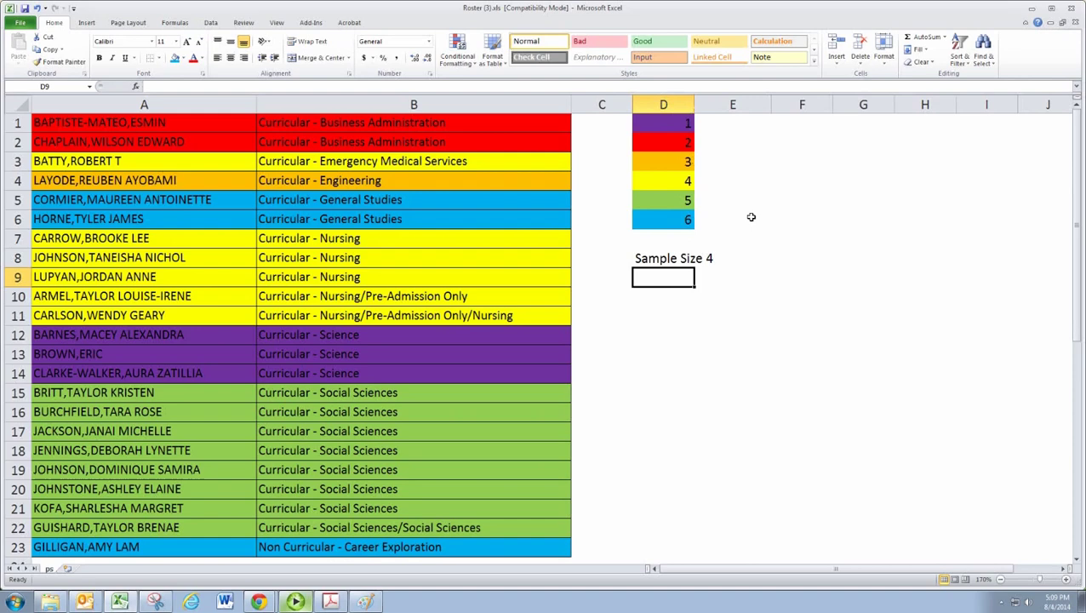
- Enter the formula =RANDBETWEEN(1,6) in cell D9 to draw a random cluster number
text(=RAND)
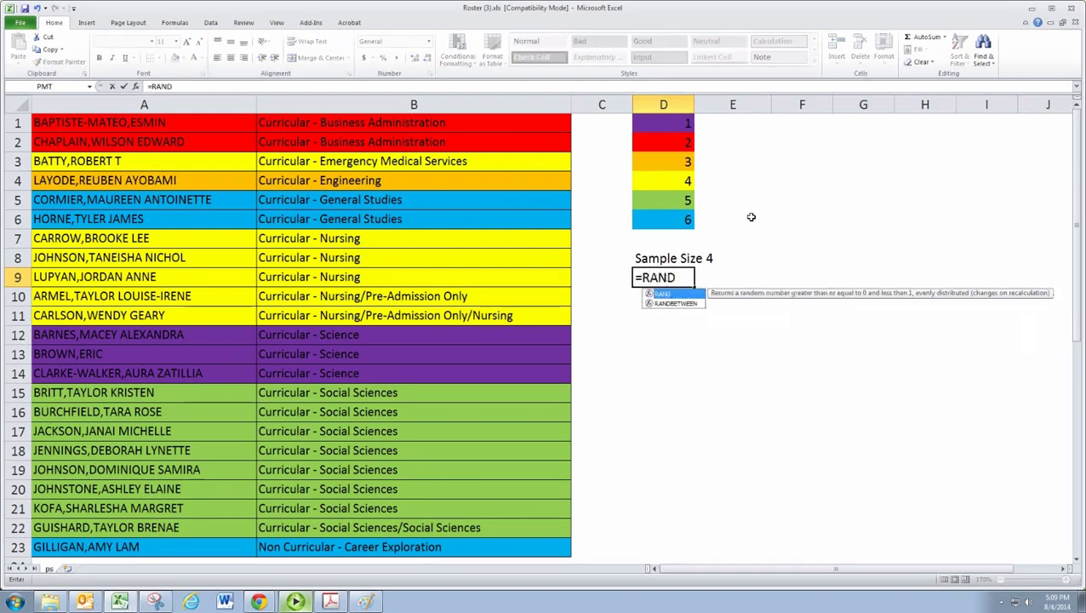
key(Down)
key(Tab)
text(1)
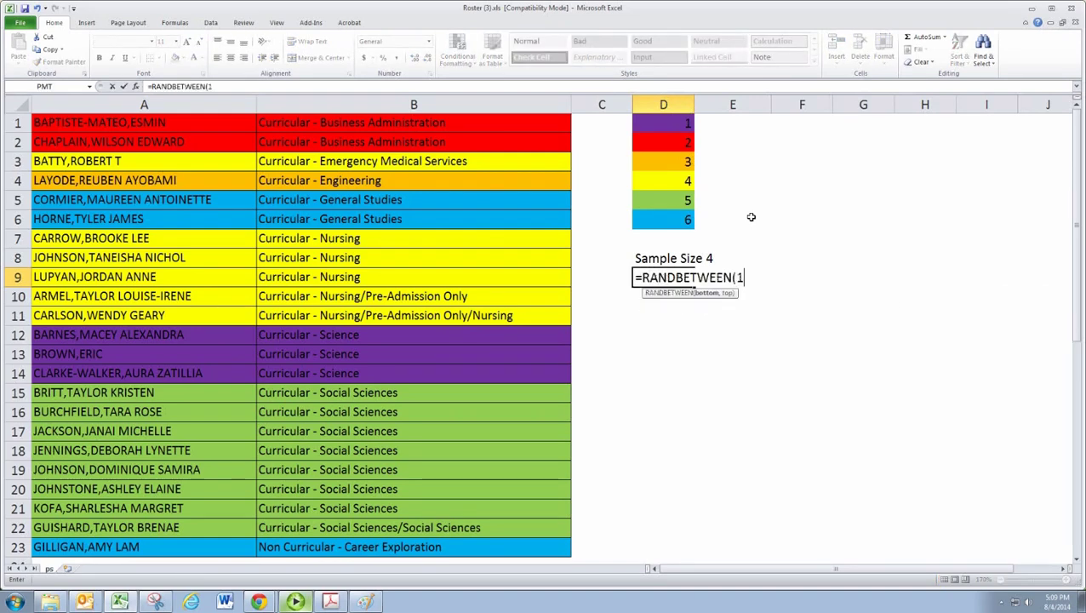
text(,6))
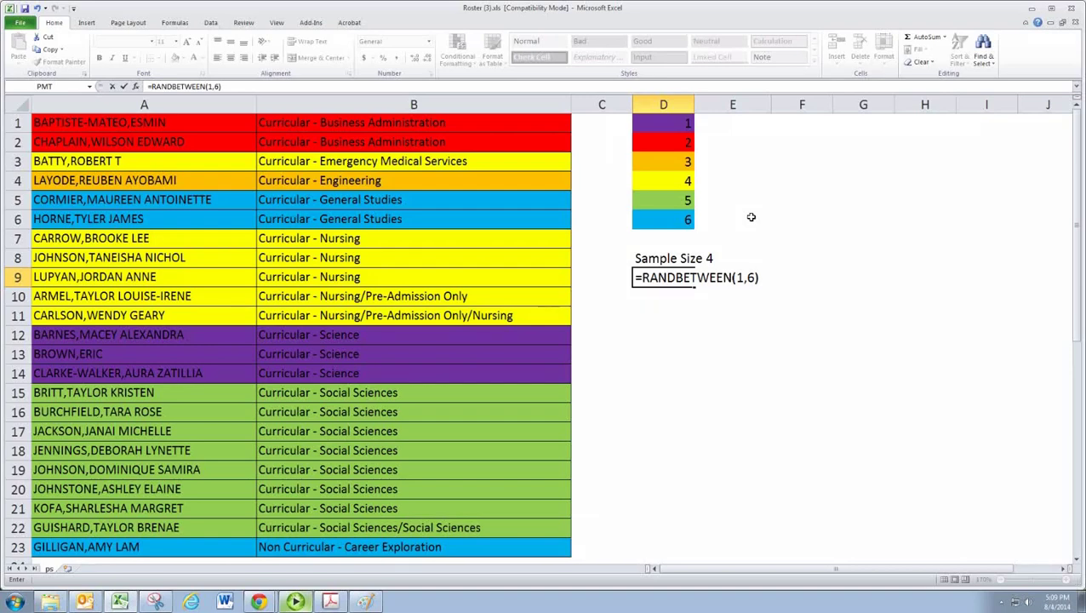
key(Return)
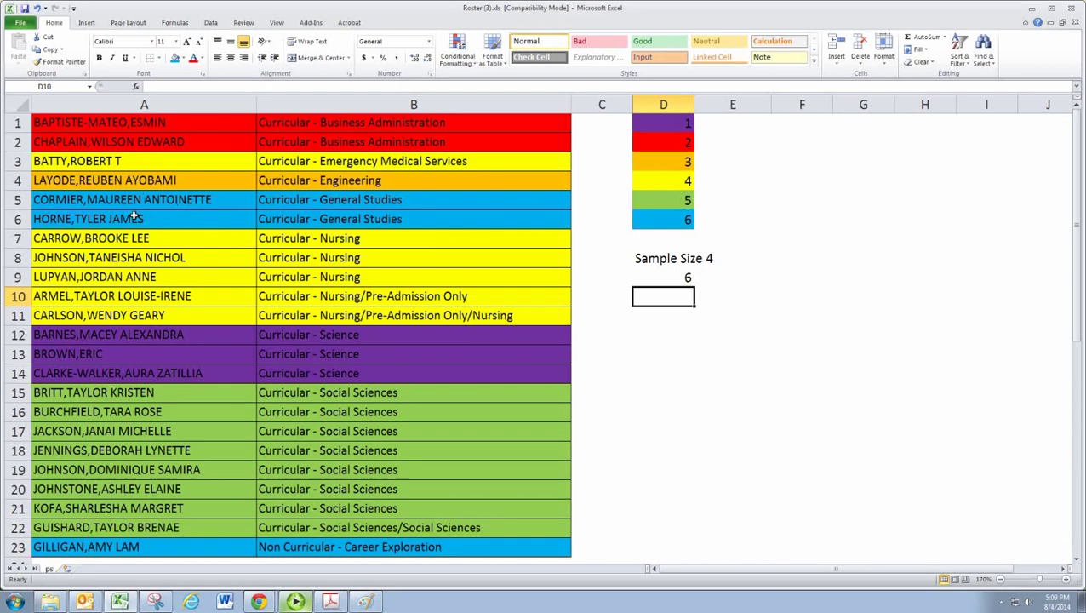
- Copy the General Studies student names in A5:A6 and paste them as values starting at cell D10
drag(132, 204, 127, 218)
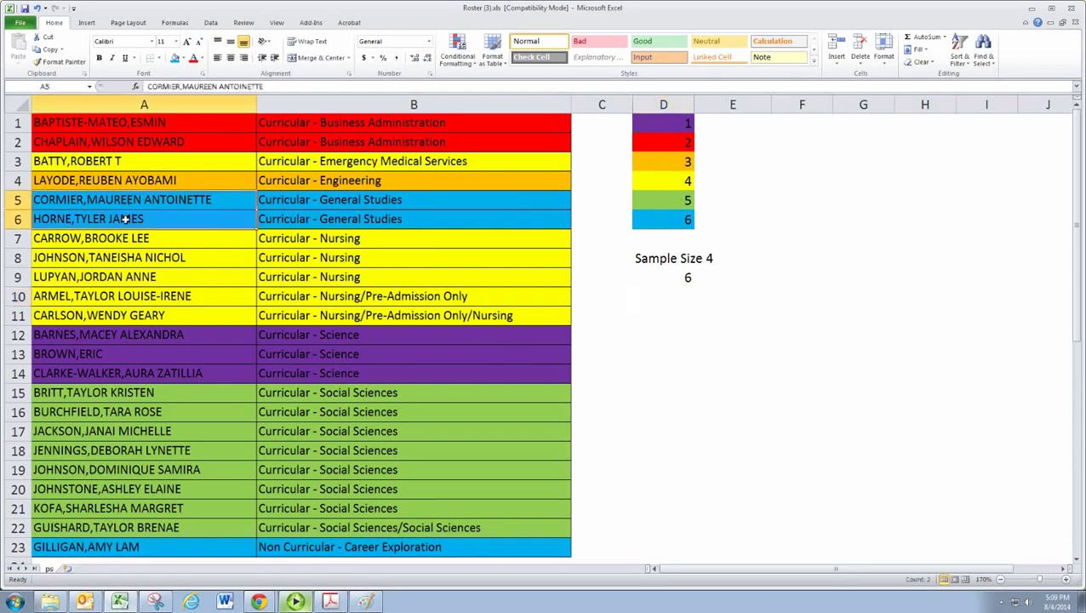
right_click(129, 211)
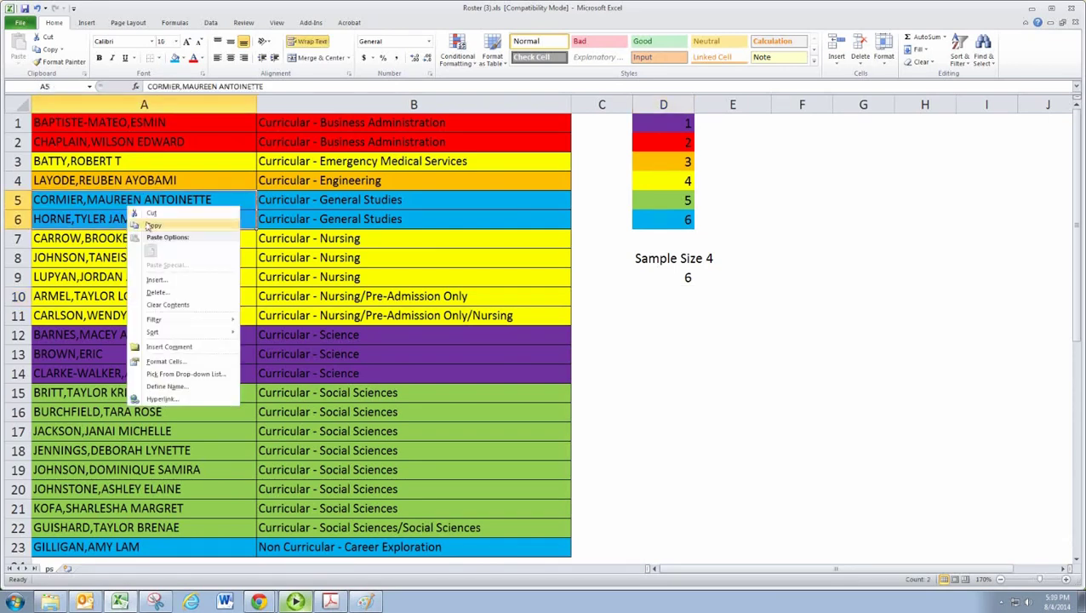
click(158, 225)
click(685, 296)
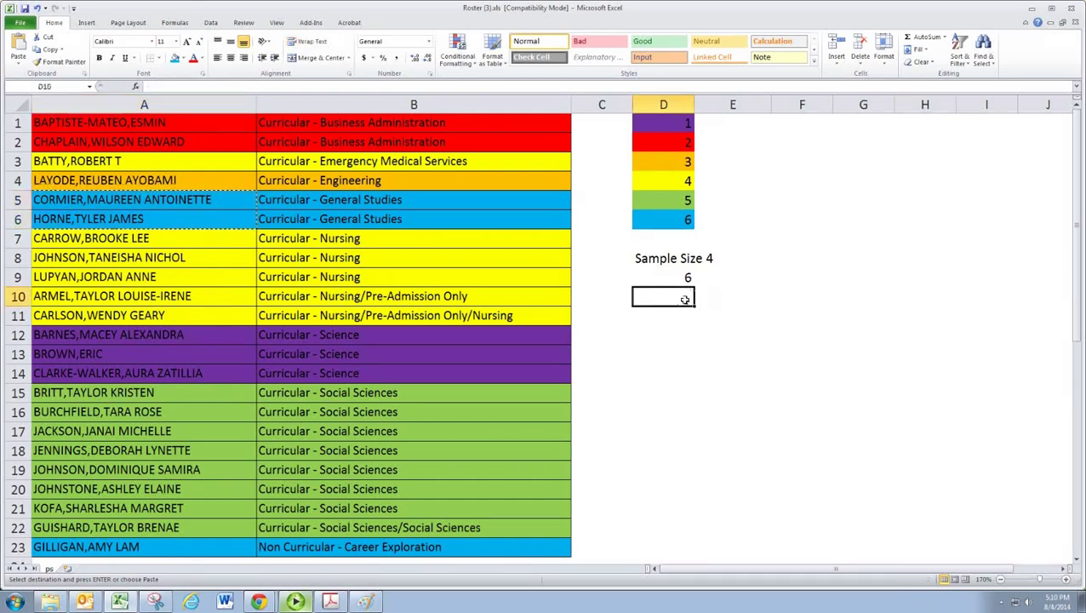
right_click(685, 298)
click(725, 344)
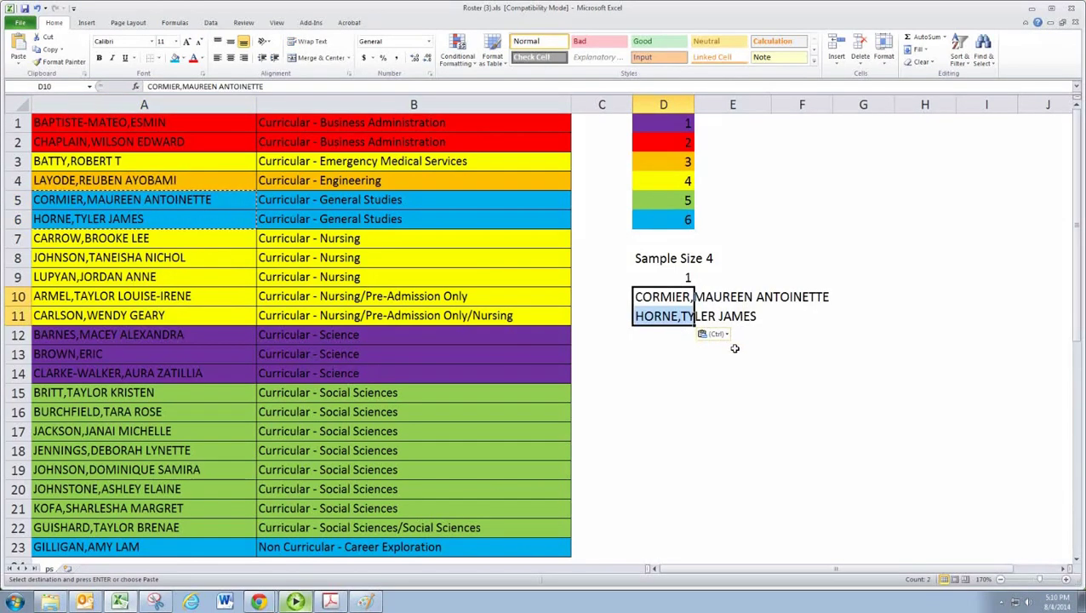
- Copy the purple Science cluster's student names in A12:A14 and paste them as values starting at cell D12
click(681, 278)
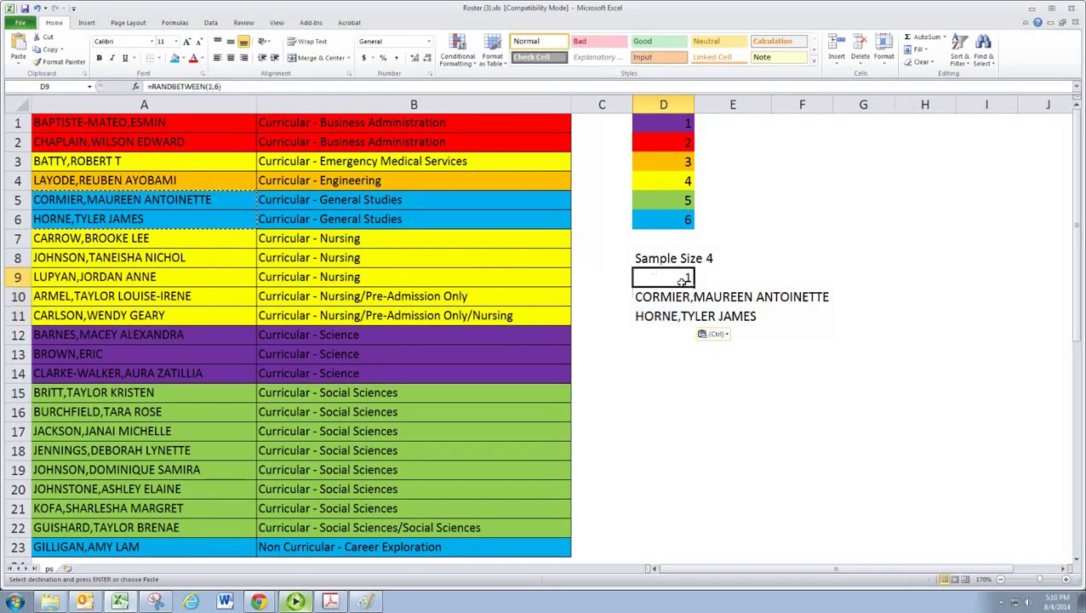
click(670, 126)
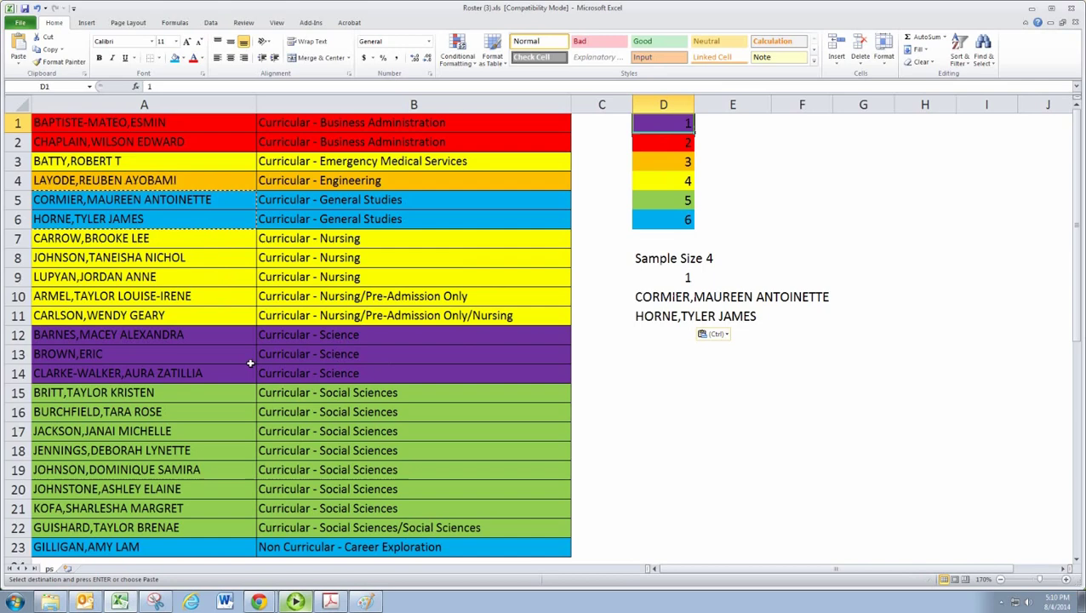
drag(121, 334, 281, 372)
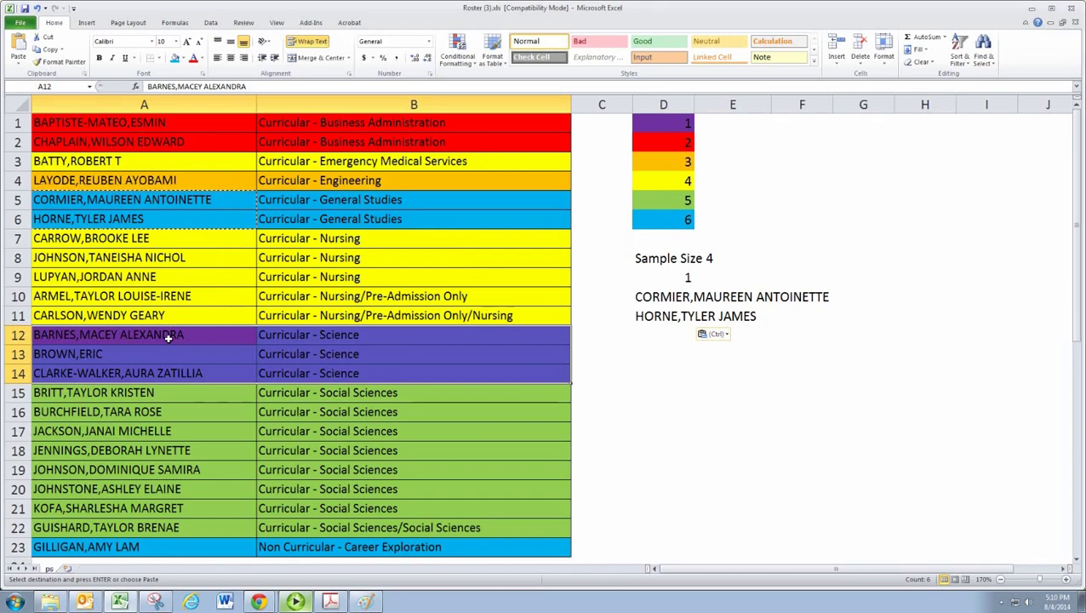
click(91, 342)
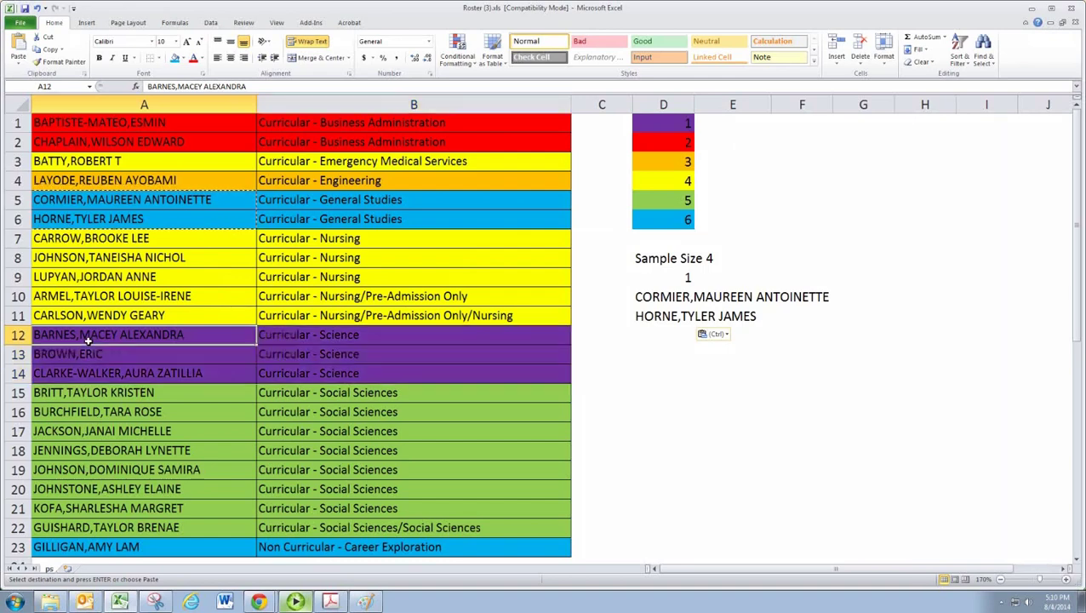
drag(91, 342, 115, 372)
right_click(116, 372)
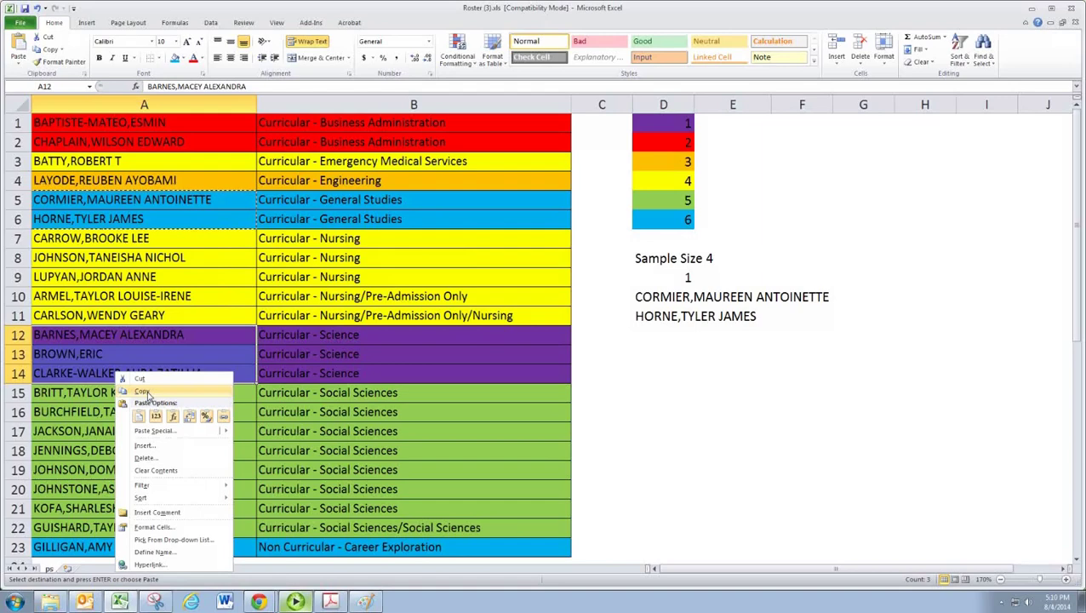
click(142, 391)
click(662, 337)
right_click(663, 336)
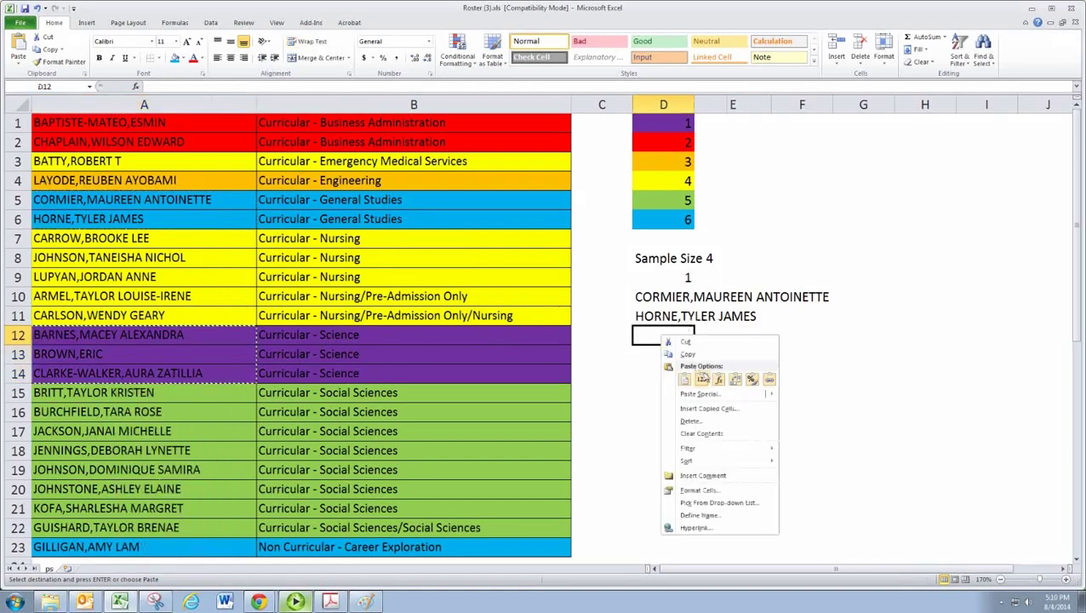
click(702, 378)
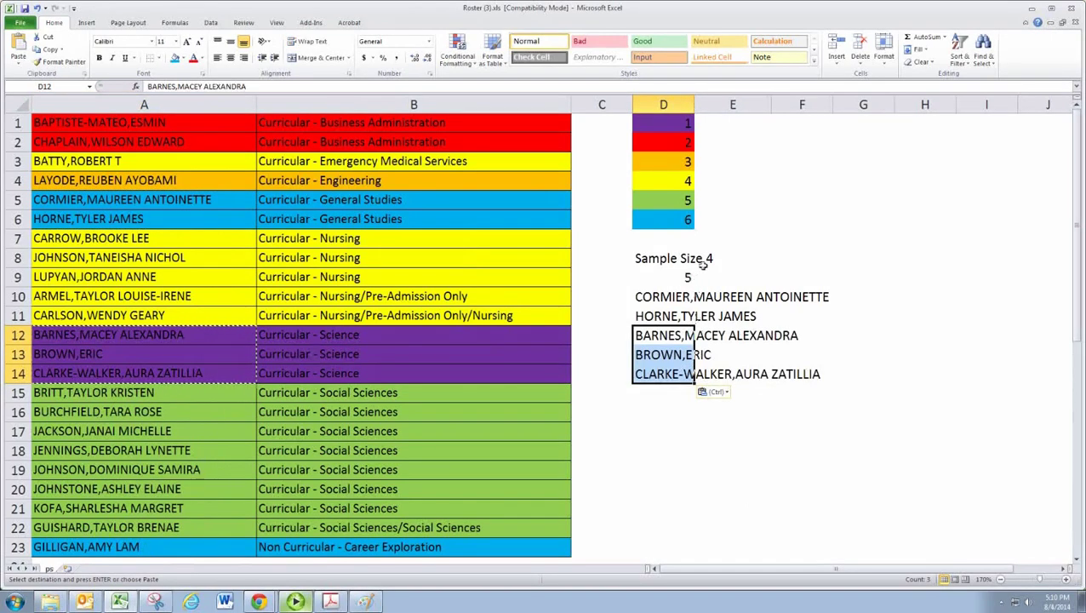
- Enter 5 in cell E8 as the sample size and clear the random number formula from cell D9
click(747, 258)
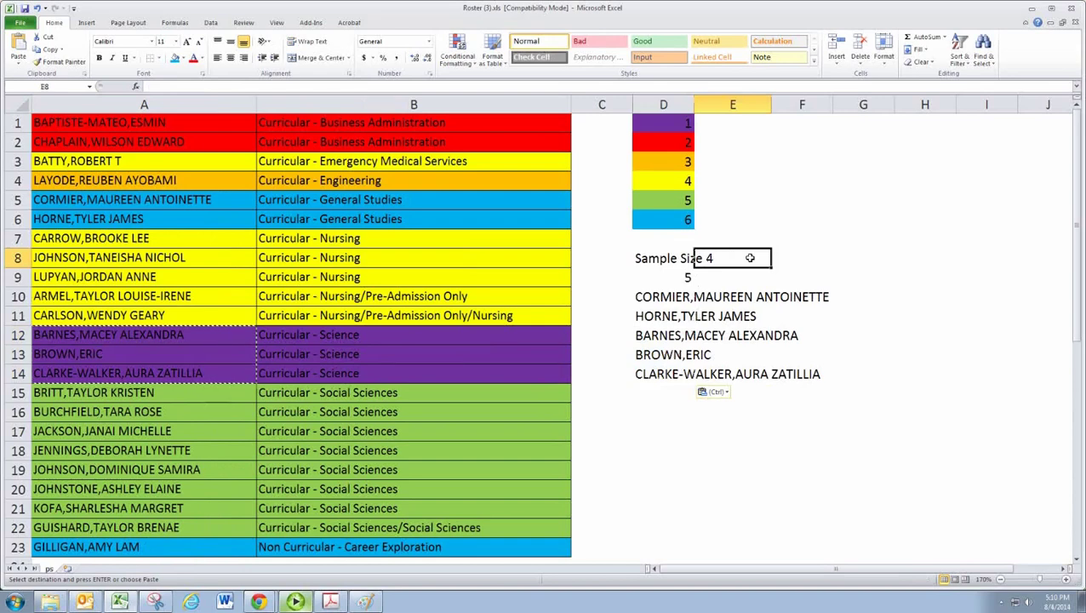
text(5)
key(Return)
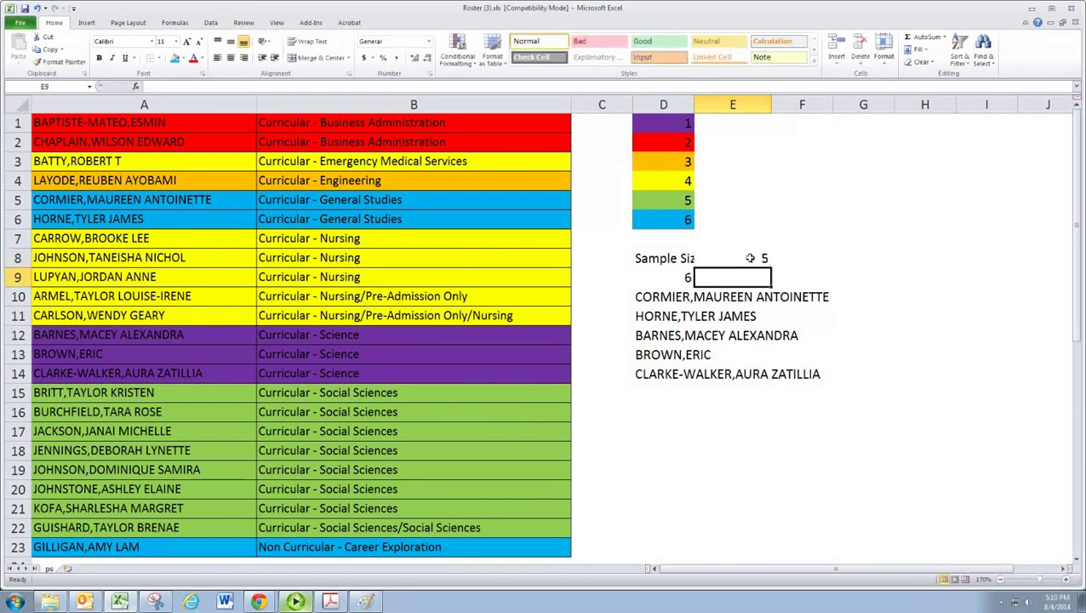
click(678, 277)
key(Delete)
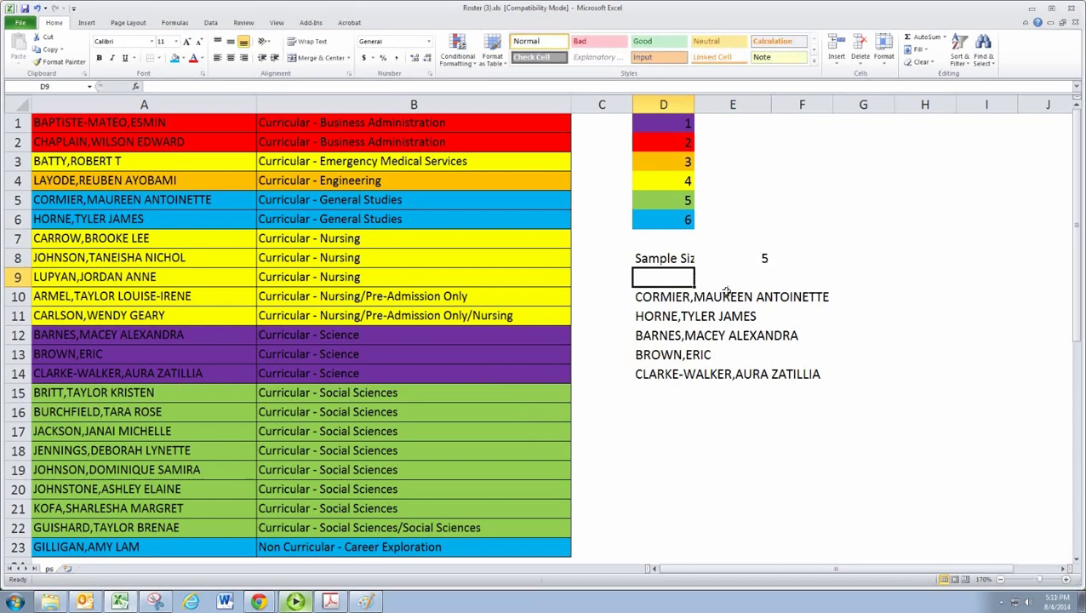